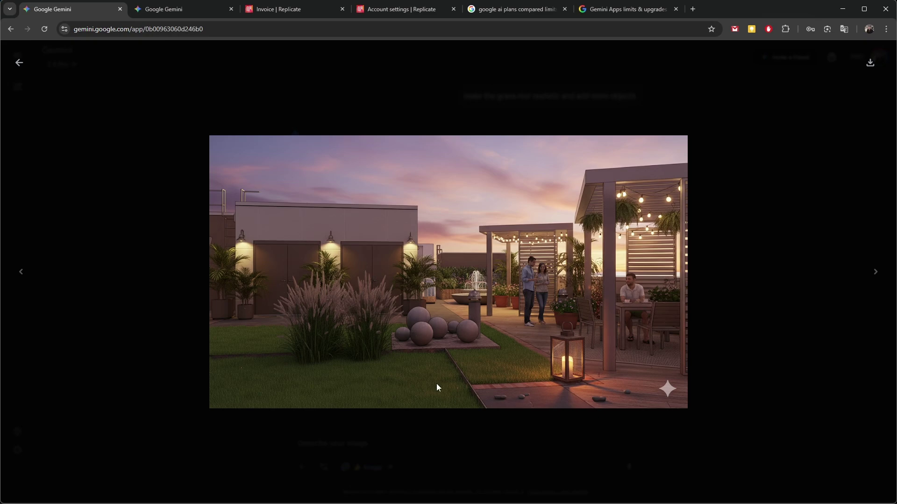
Step: Bring the Revit model's 'Green Roof - By Stair 1' 3D view to the front
click(491, 472)
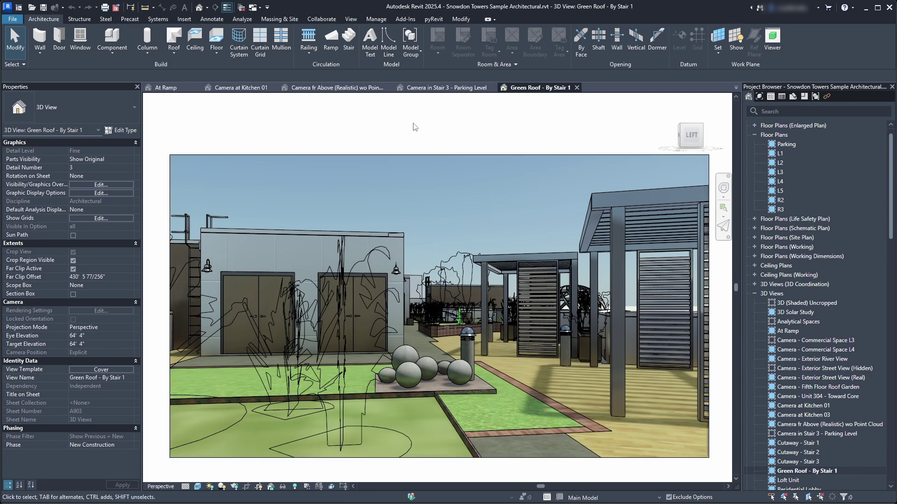
click(459, 88)
click(542, 88)
click(334, 87)
click(448, 88)
click(524, 89)
click(13, 19)
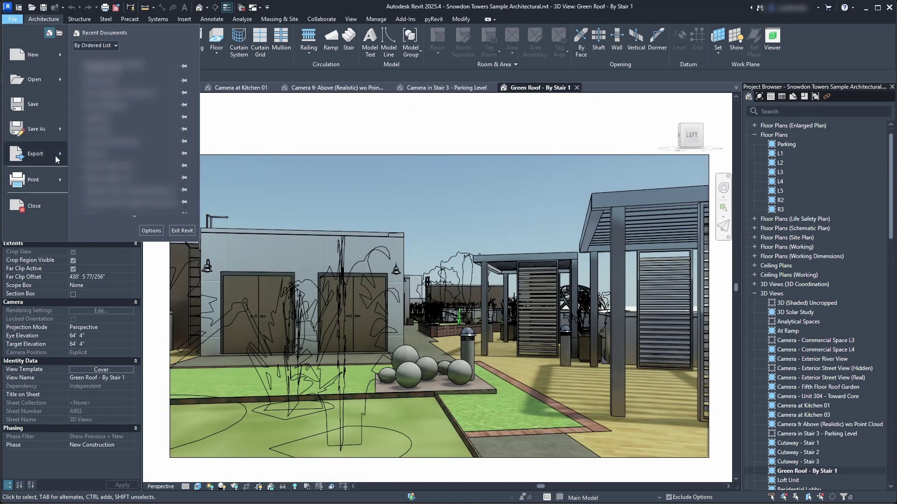
mouse_move(55, 155)
scroll(105, 214, down, 1)
scroll(105, 214, down, 5)
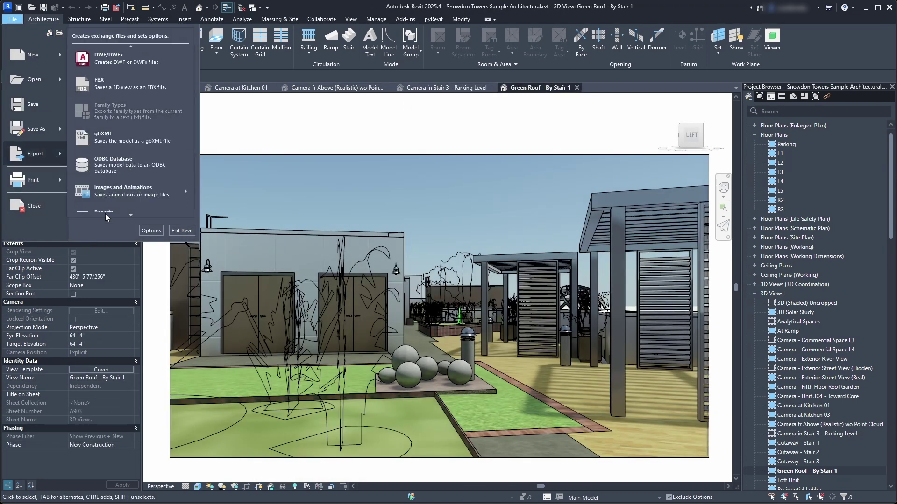
mouse_move(139, 149)
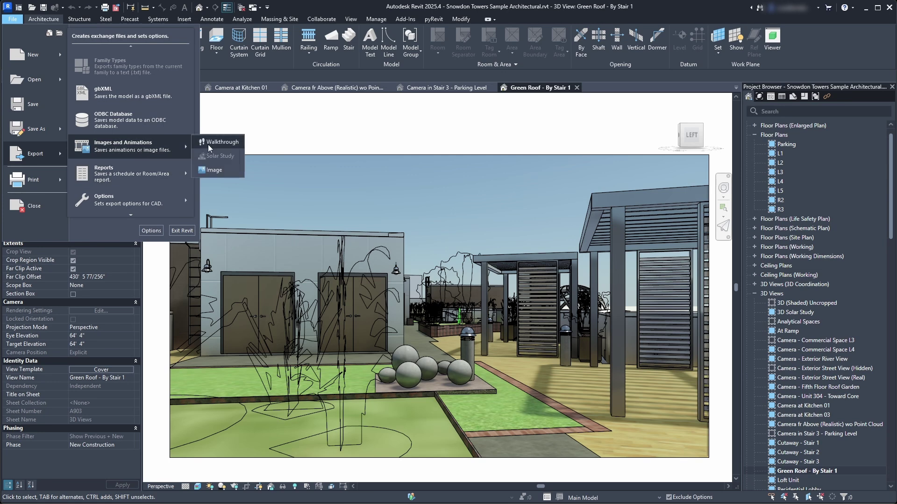
click(218, 170)
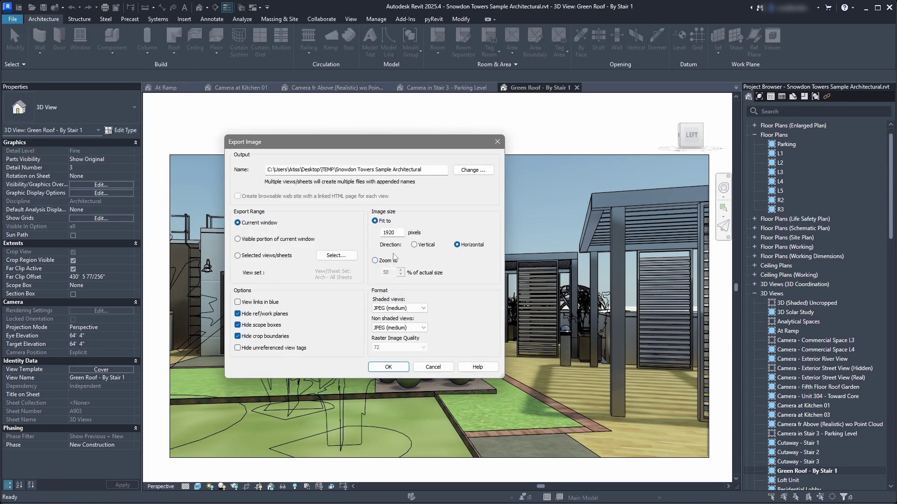
double_click(391, 232)
click(389, 311)
click(388, 310)
click(392, 328)
click(395, 330)
click(363, 325)
click(434, 169)
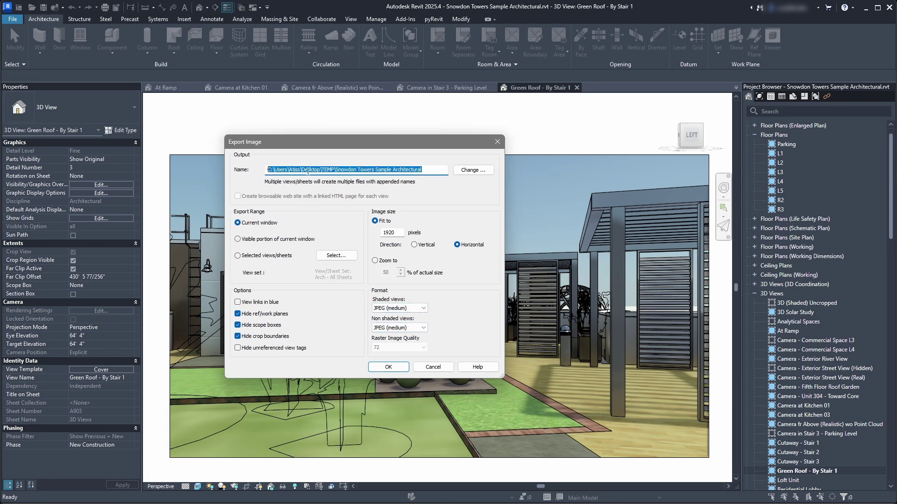
click(433, 367)
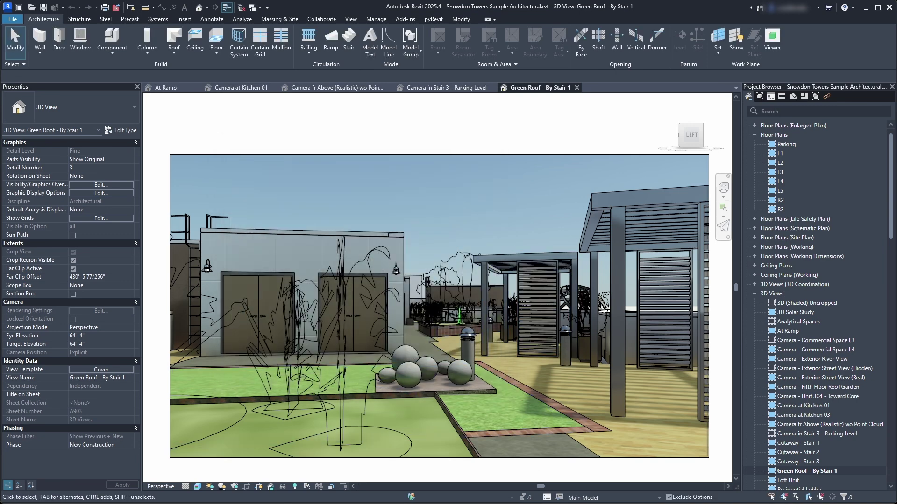
click(573, 467)
Step: Review the exported rooftop JPG in Photos, then switch to the fresh Gemini chat
double_click(264, 195)
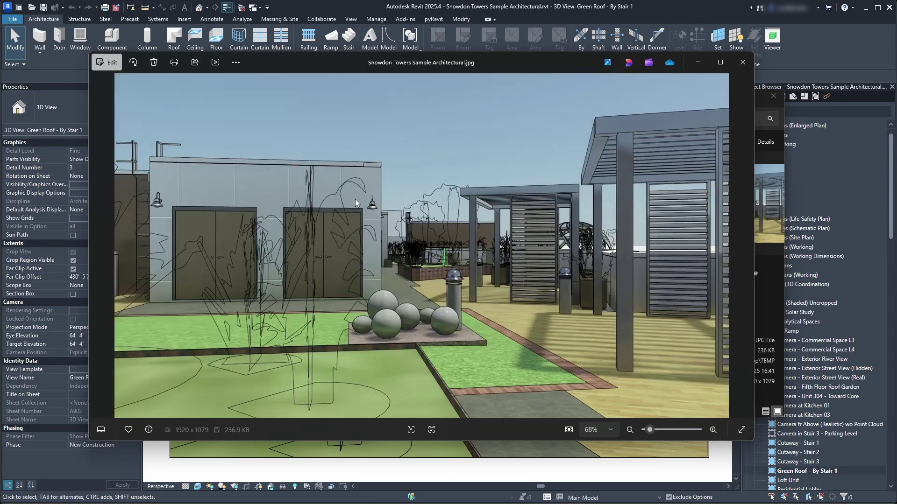
click(743, 62)
click(730, 96)
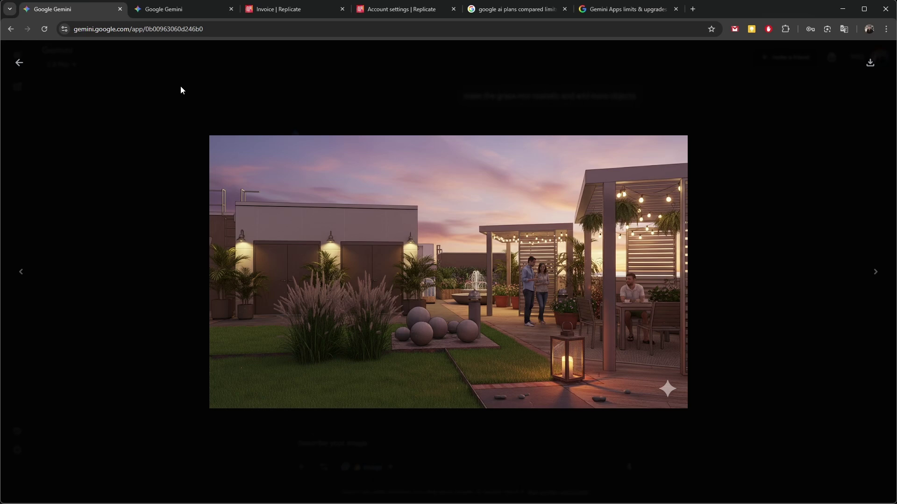
click(167, 86)
click(174, 11)
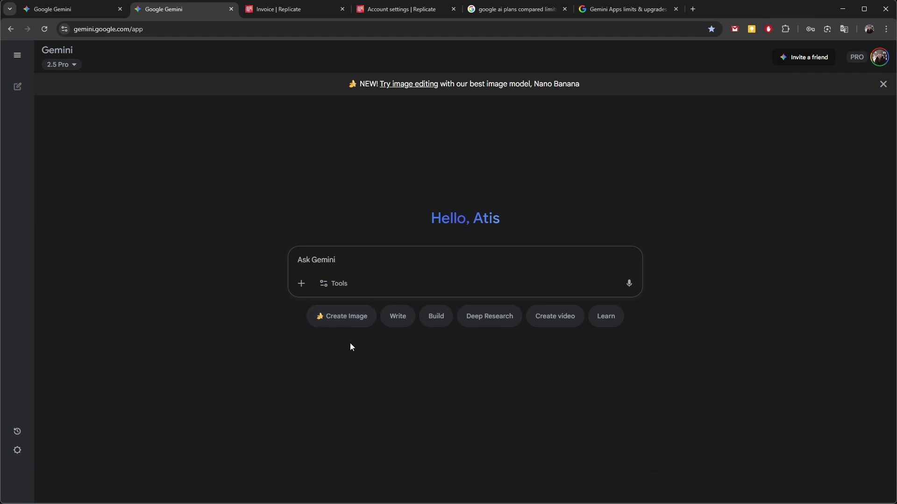
Step: Attach the rooftop JPG to an image prompt and send 'add people and realistic sky in the evening'
click(339, 317)
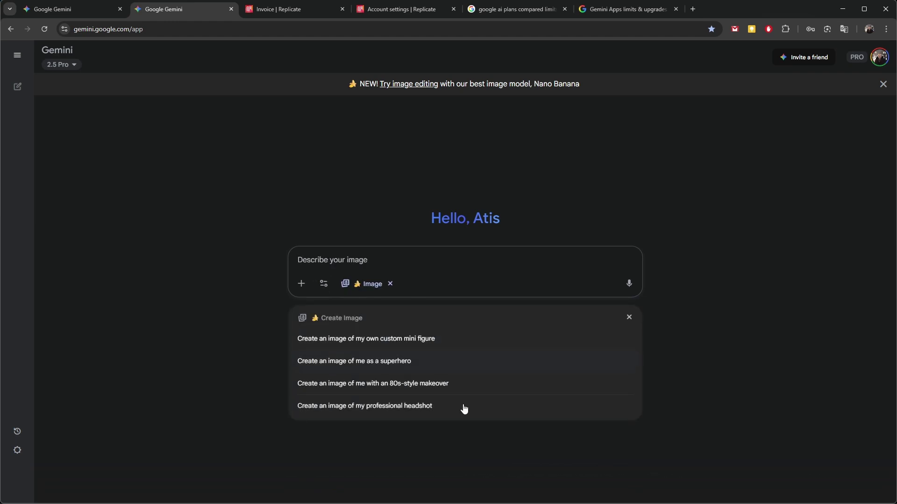
key(alt+Tab)
drag(450, 102, 611, 101)
drag(420, 192, 327, 271)
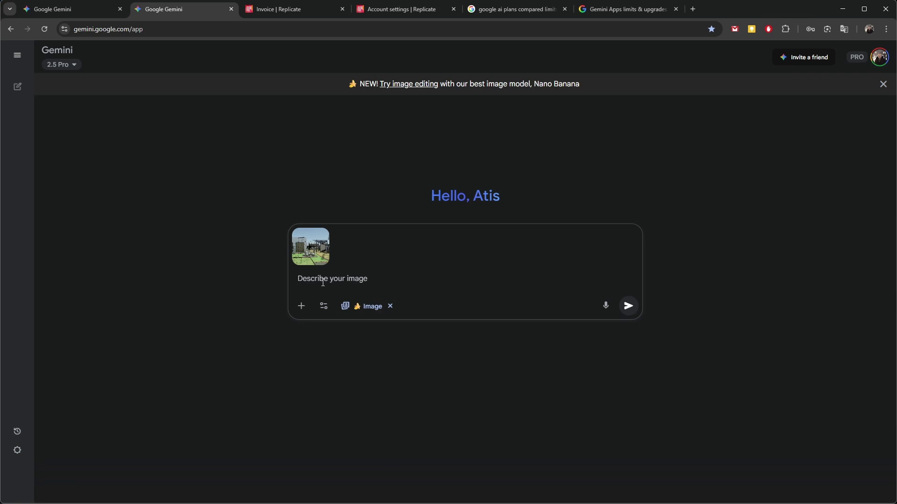
text(add people and realistic s)
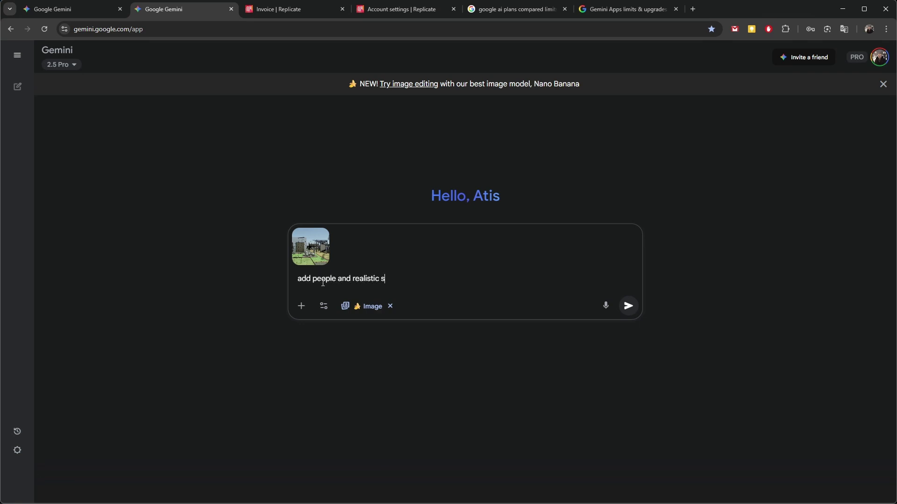
text(ky in the evening)
click(627, 306)
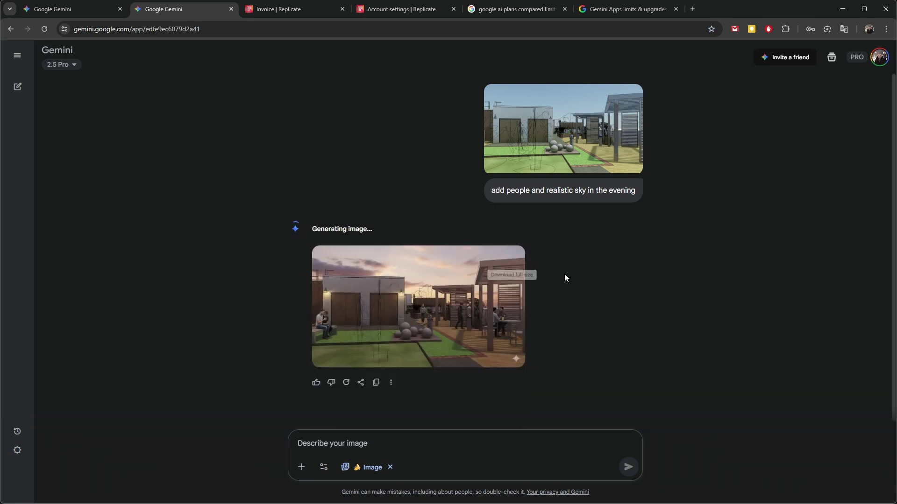
Step: Inspect the evening render with people full size, then start the follow-up prompt 'add more plans'
click(458, 297)
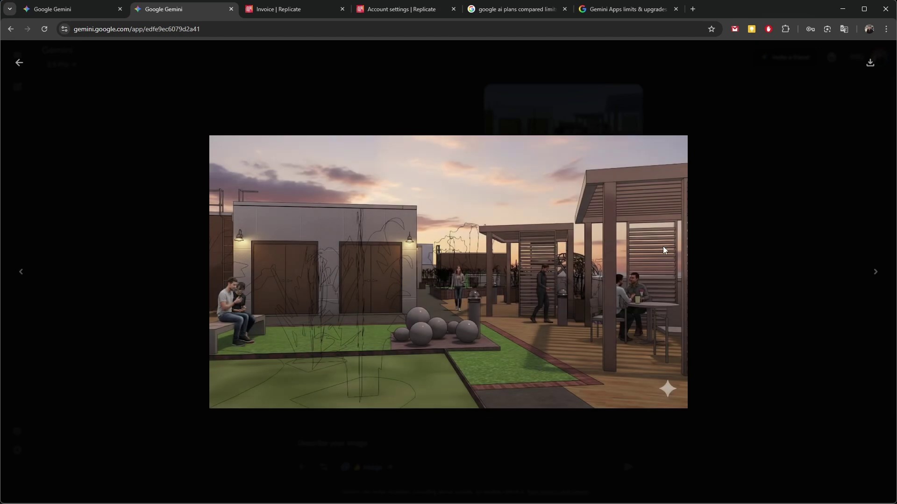
key(Escape)
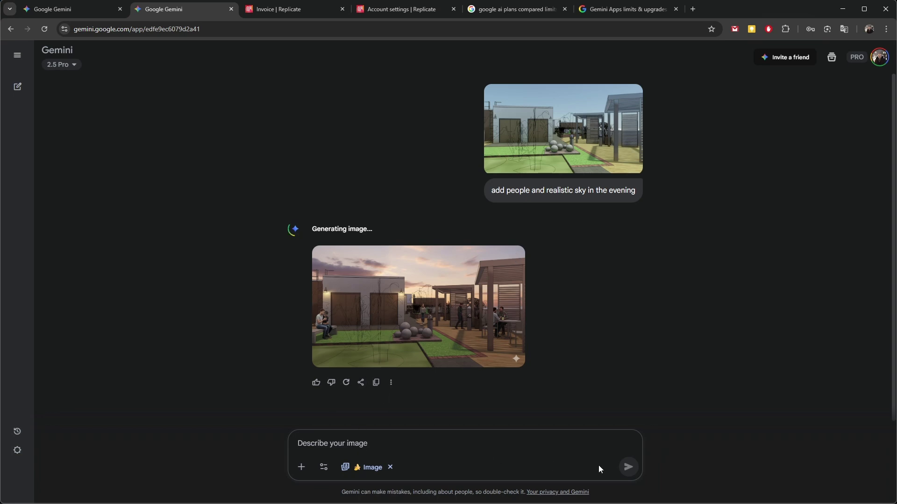
text(add more plans)
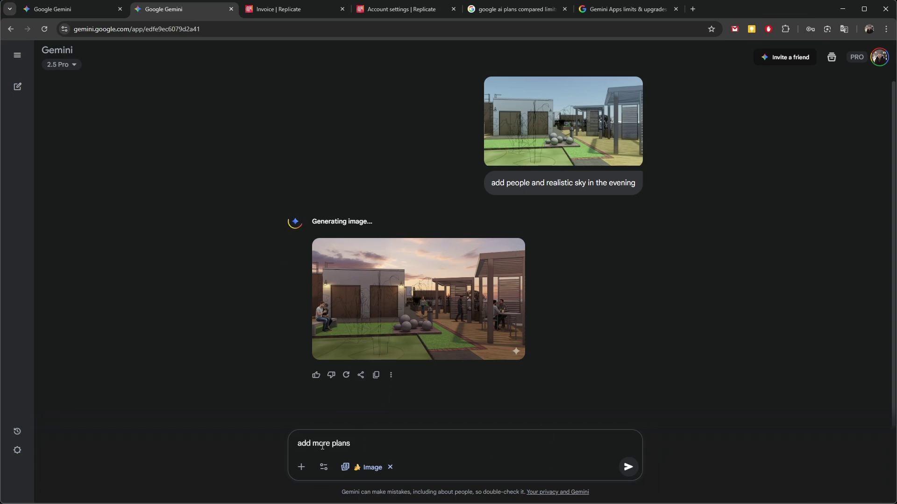
Step: Correct the prompt to 'add more plants' and send it
key(BackSpace)
text(ts)
click(628, 467)
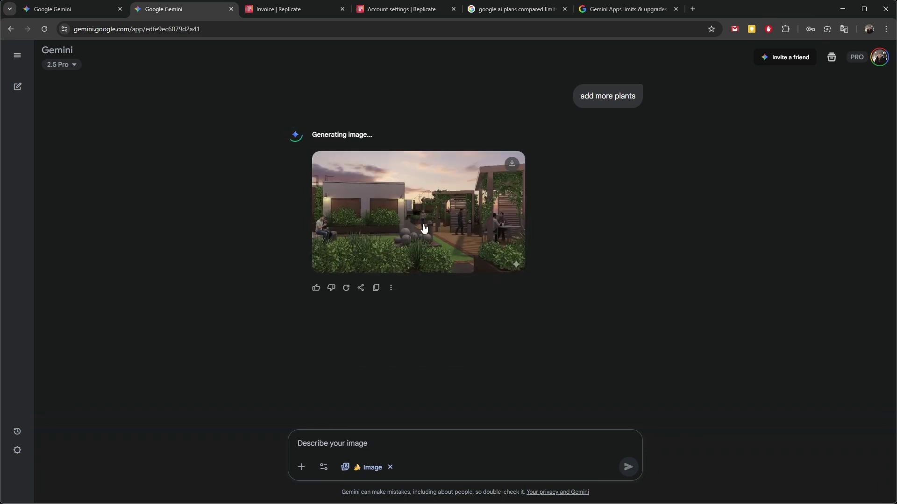
Step: Review the saved sticky-note prompts and check the attachment options
scroll(362, 273, up, 6)
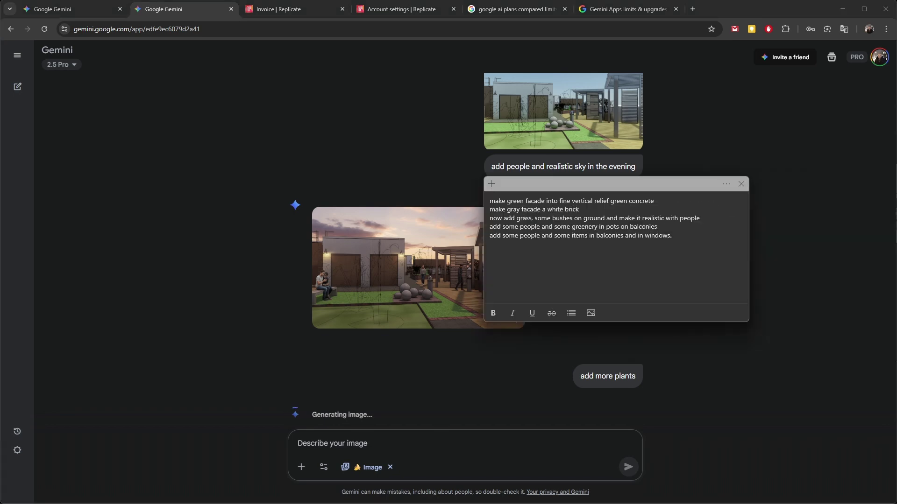
double_click(665, 238)
key(ctrl+a)
click(568, 256)
key(Escape)
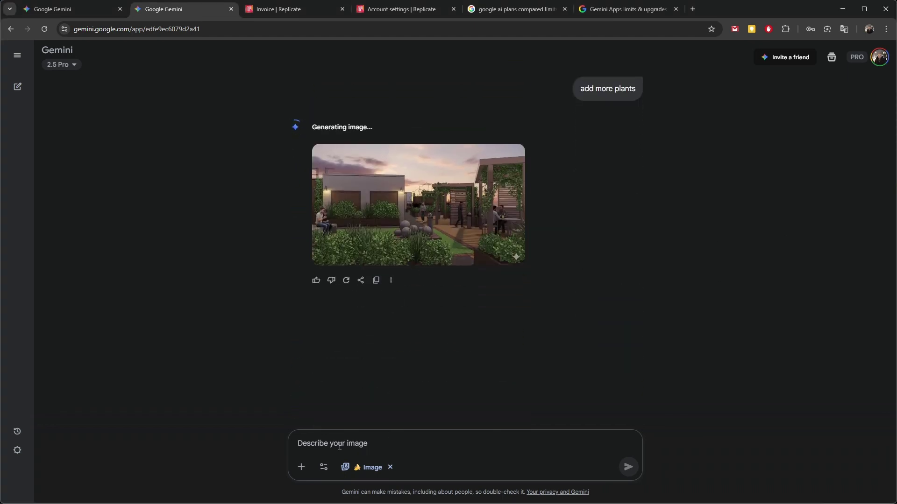
click(302, 467)
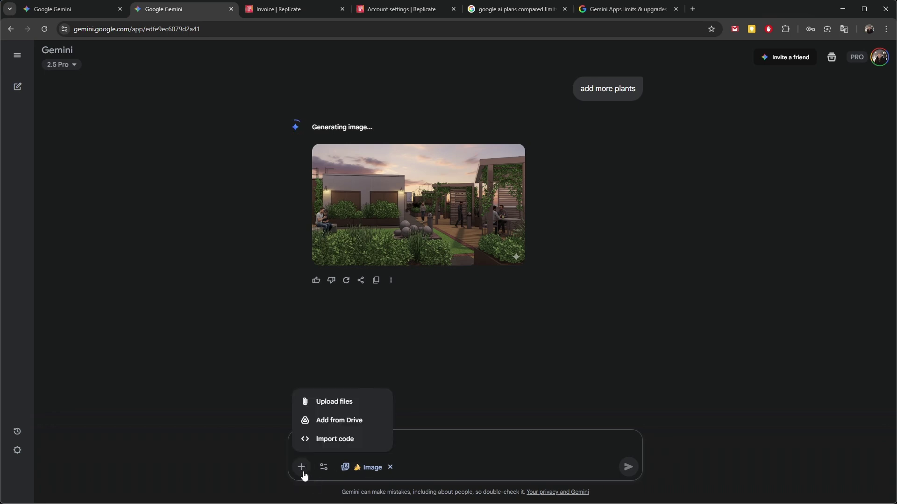
click(310, 402)
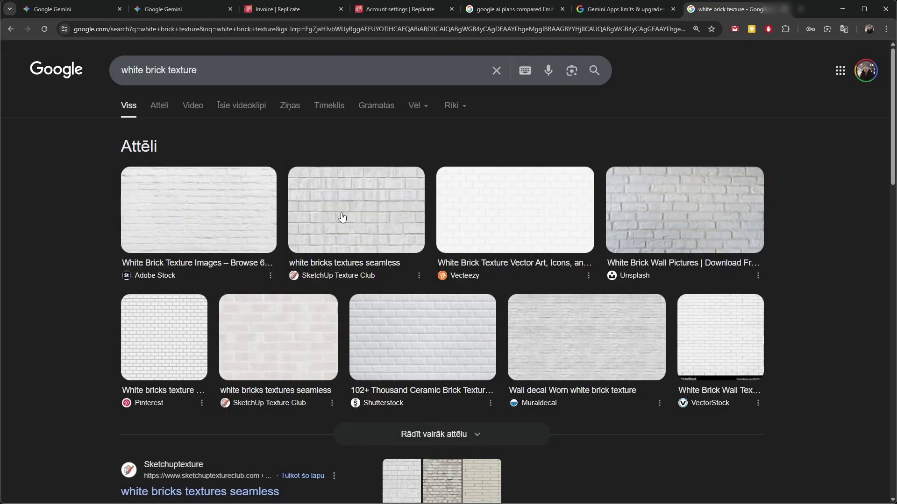
Step: Save the Unsplash white brick wall photo from Google Images and close the search tab
click(289, 249)
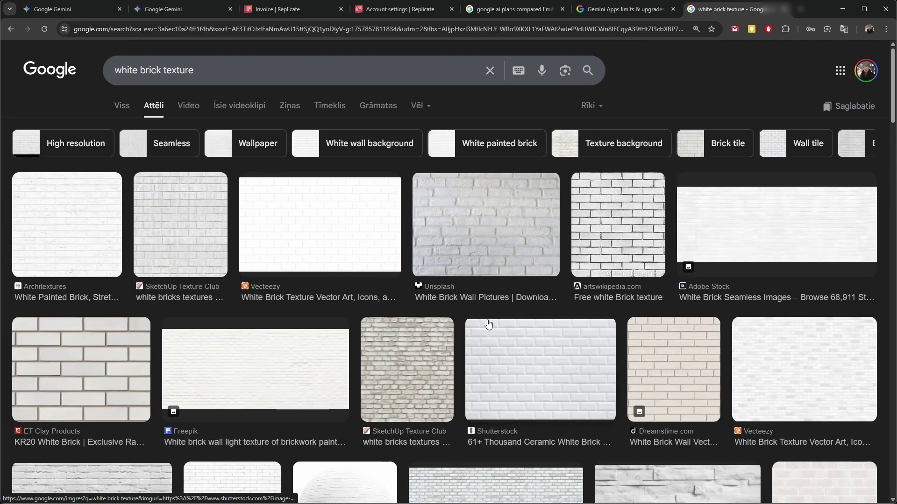
click(492, 236)
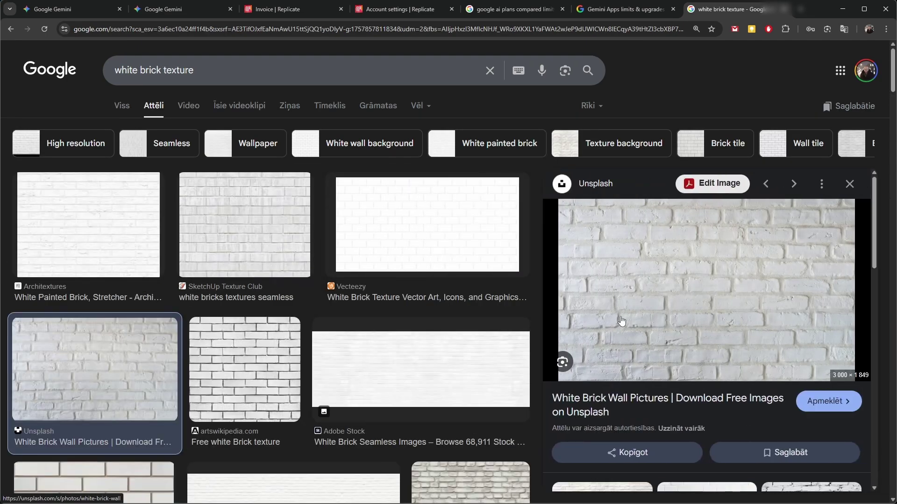
right_click(650, 284)
click(702, 162)
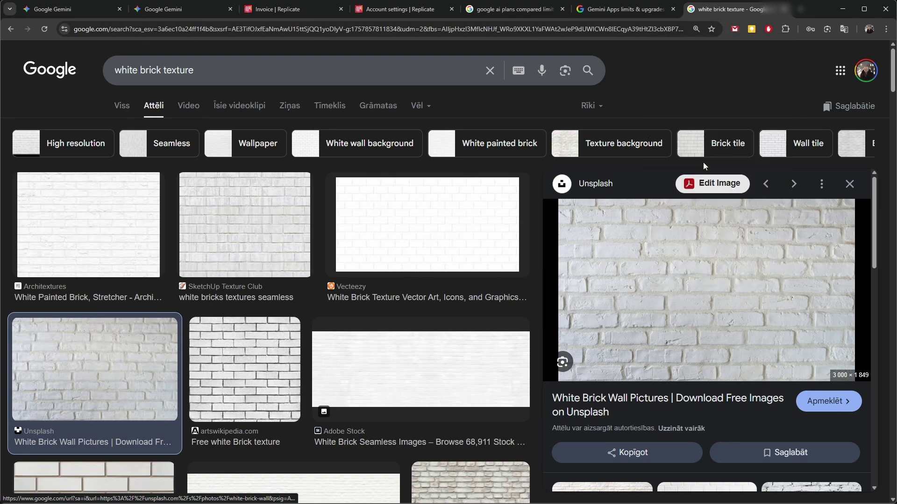
key(ctrl+w)
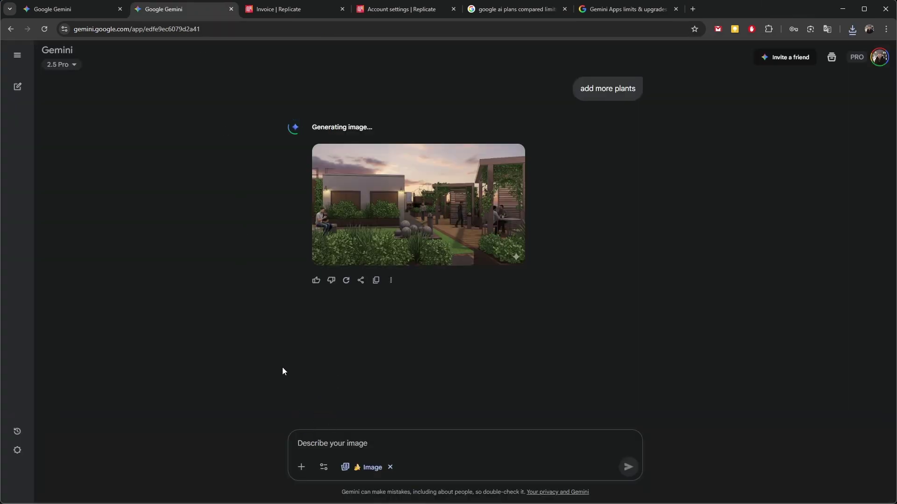
Step: Upload the brick photo from TEMP and send 'add this brick texture to the side facade'
click(301, 467)
click(330, 403)
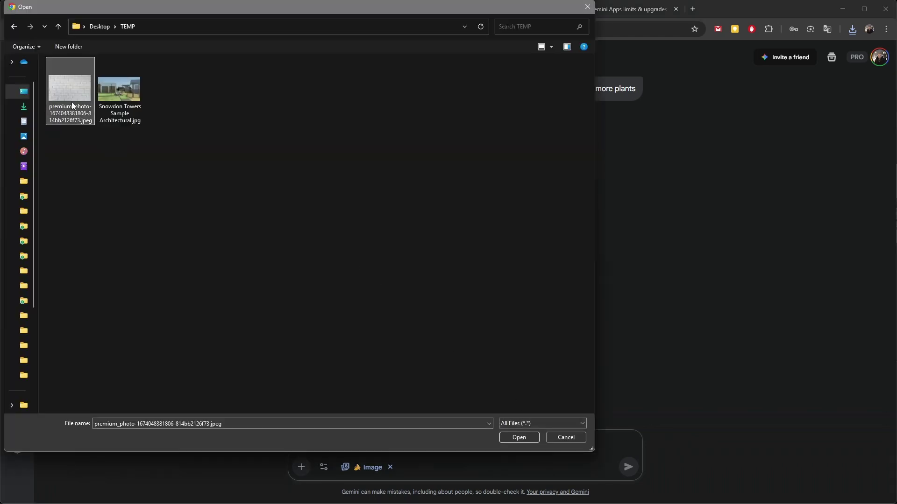
click(519, 437)
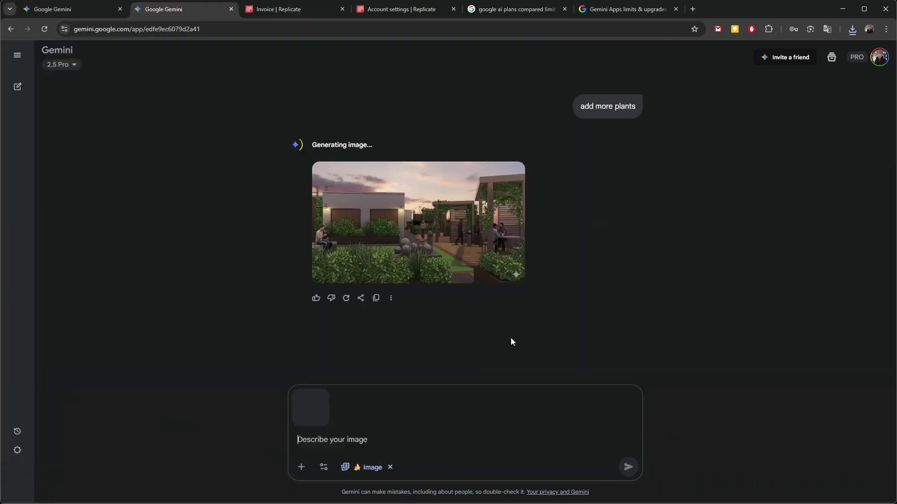
text(add this brick texture to the side facade)
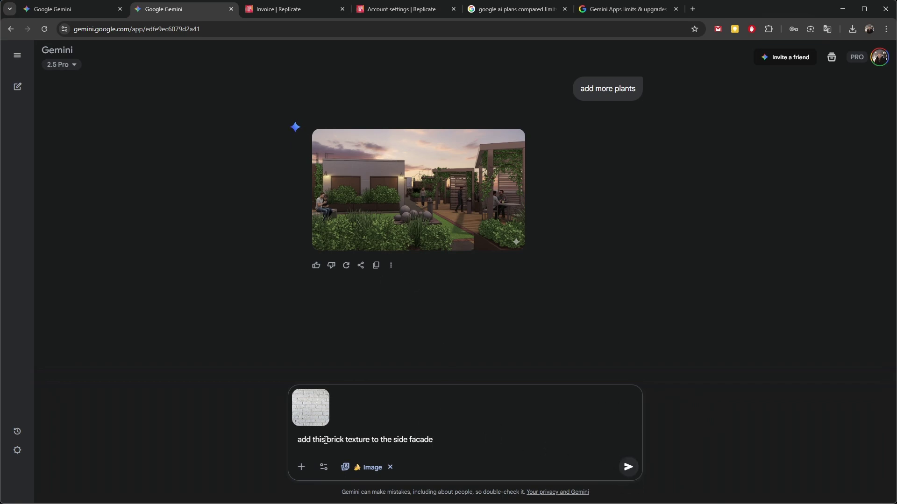
click(628, 467)
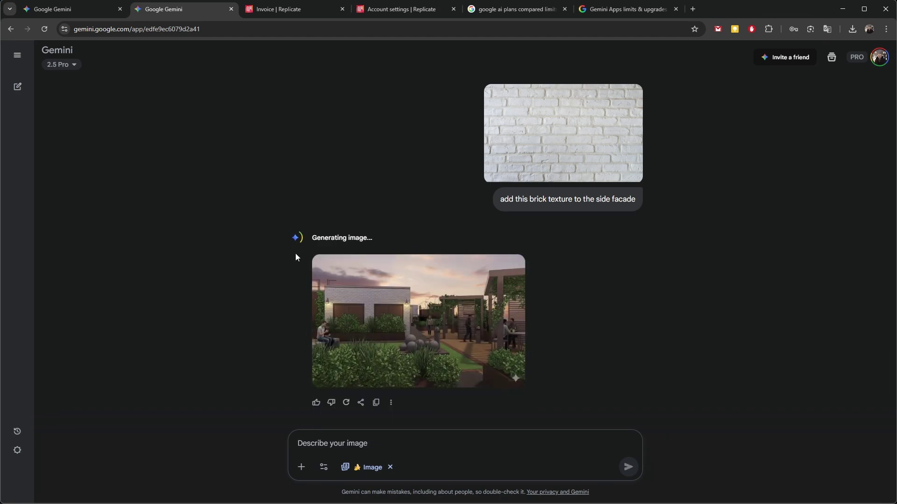
Step: Inspect the finished brick-facade render and the uploaded Revit screenshot at full size
click(356, 308)
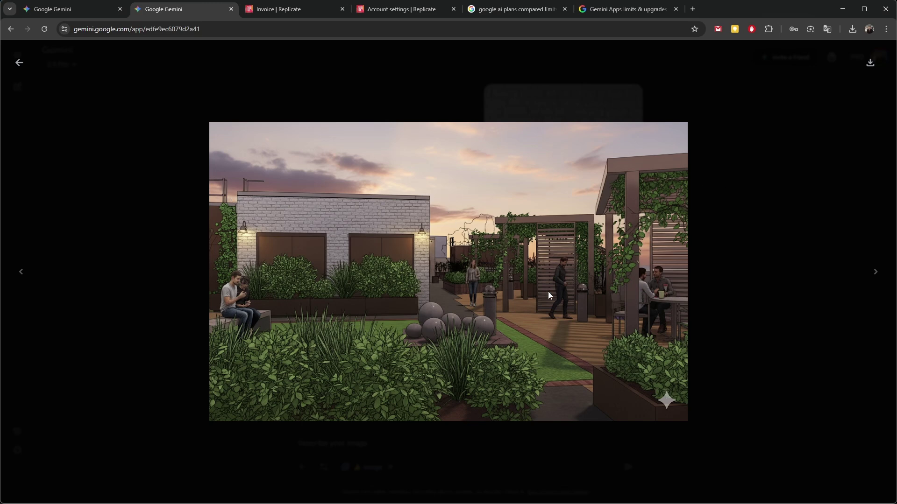
key(Escape)
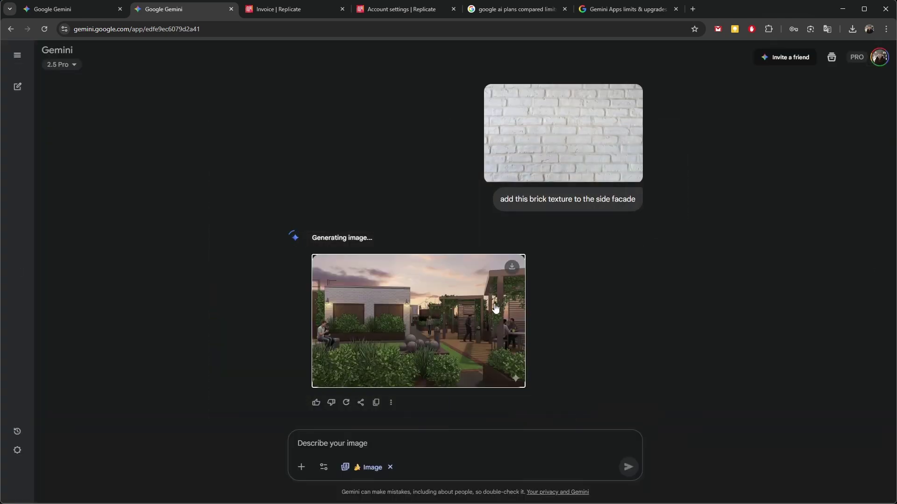
scroll(492, 309, up, 5)
scroll(493, 309, up, 5)
click(565, 147)
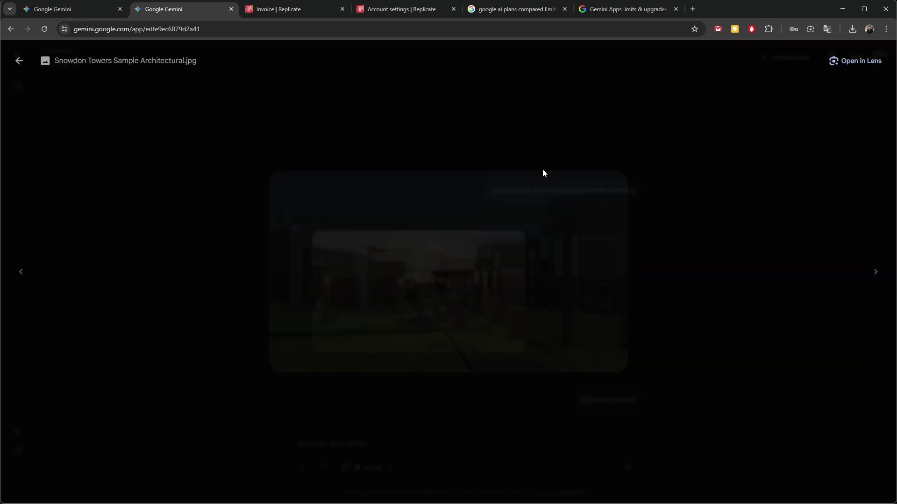
key(Escape)
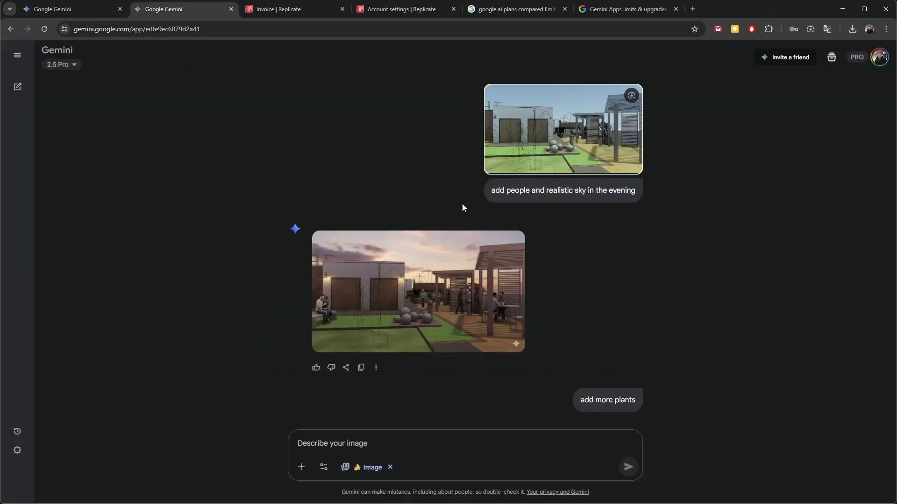
Step: Re-examine the planted brick-facade render, then move to the other Gemini conversation
scroll(424, 315, down, 5)
click(461, 307)
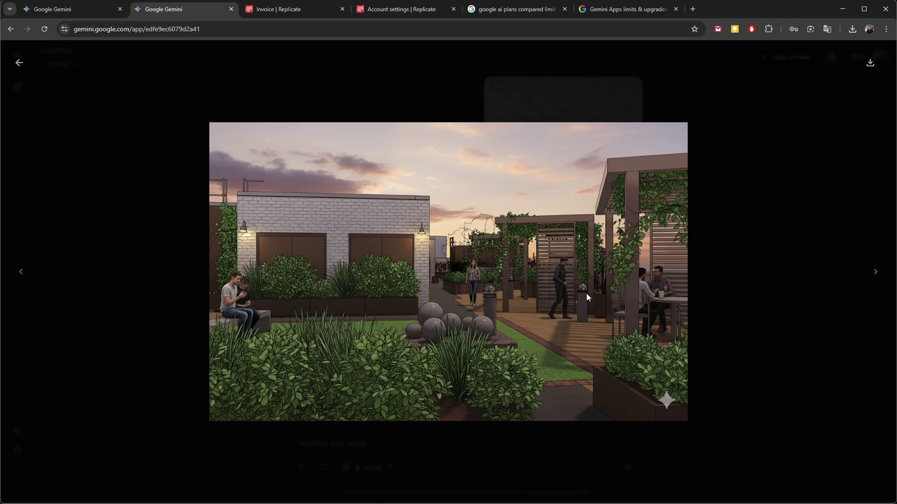
key(Escape)
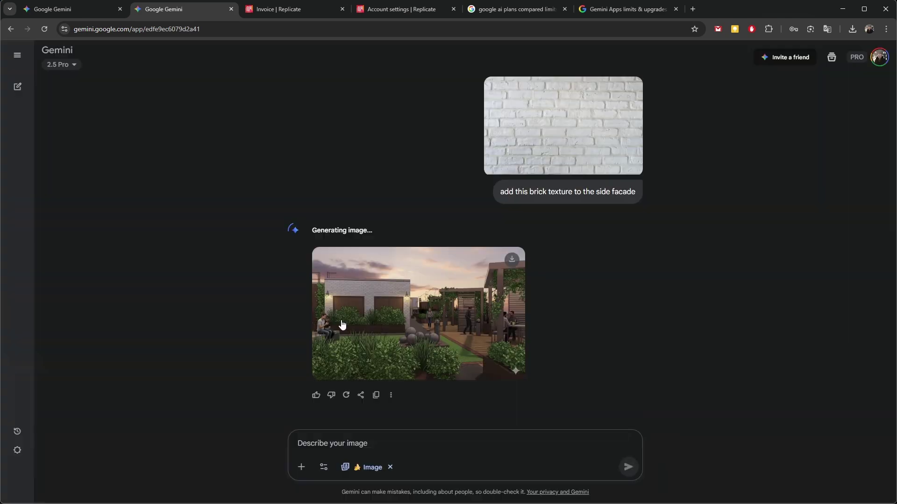
click(74, 9)
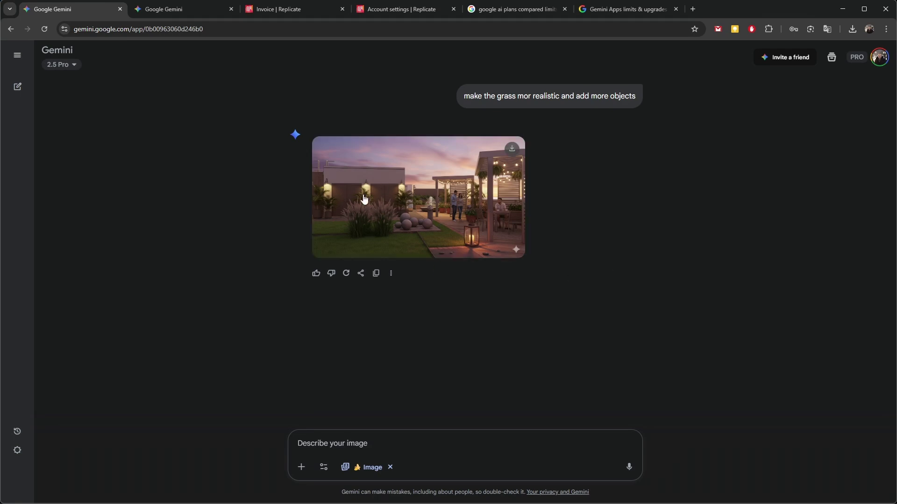
scroll(388, 233, up, 10)
scroll(424, 301, up, 6)
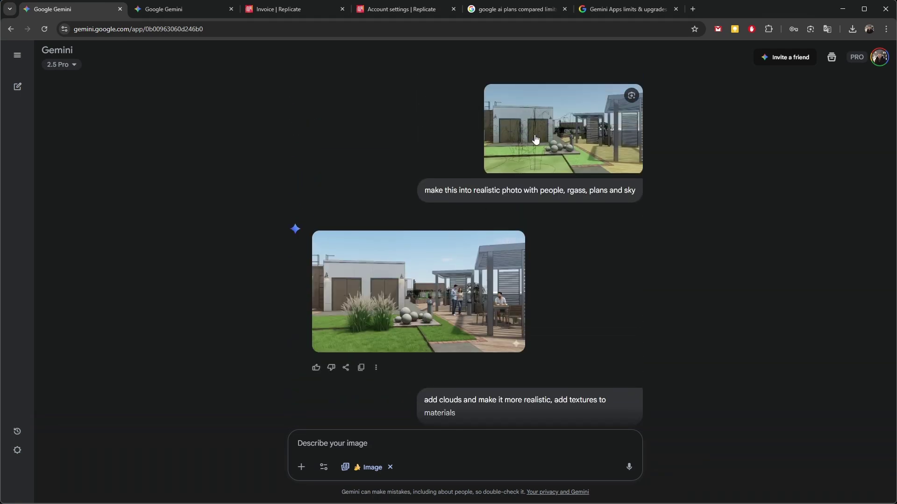
scroll(490, 246, down, 1)
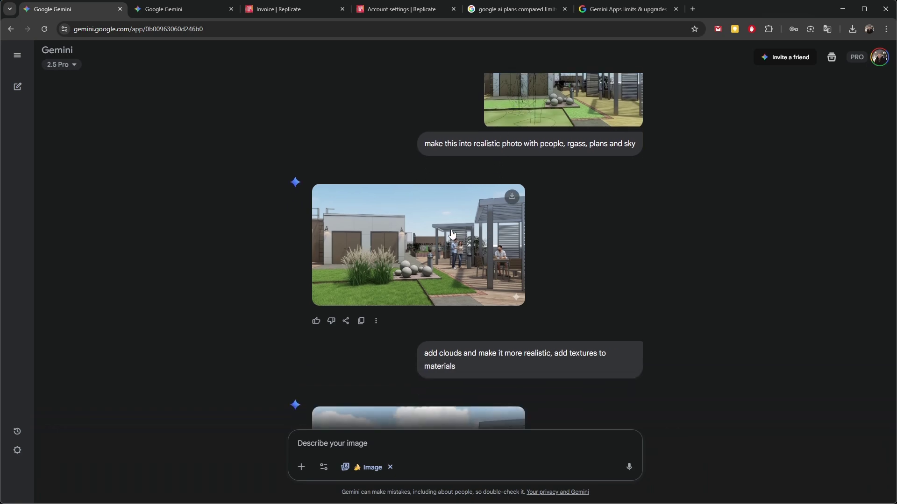
scroll(467, 239, down, 4)
scroll(443, 204, down, 8)
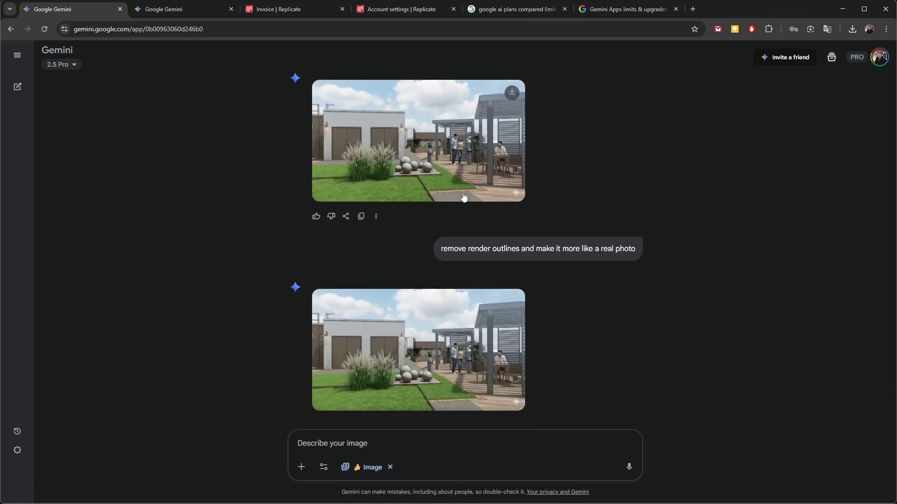
scroll(508, 255, down, 7)
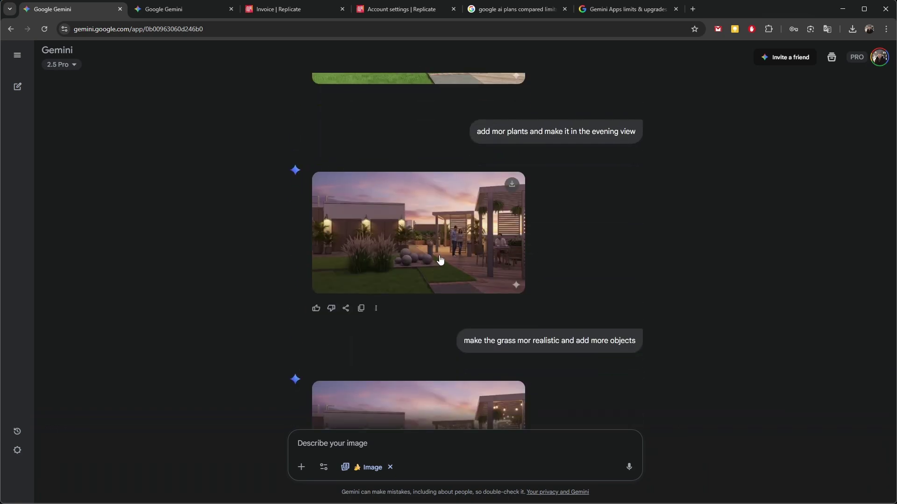
click(473, 265)
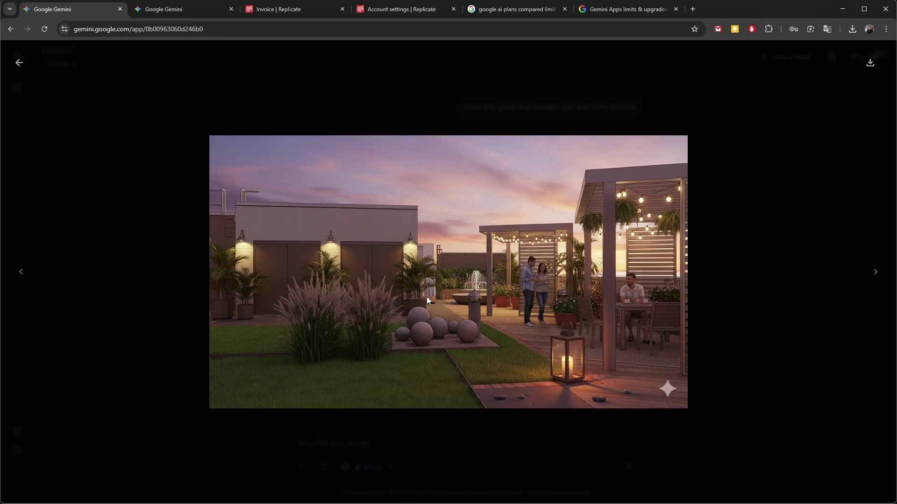
key(Escape)
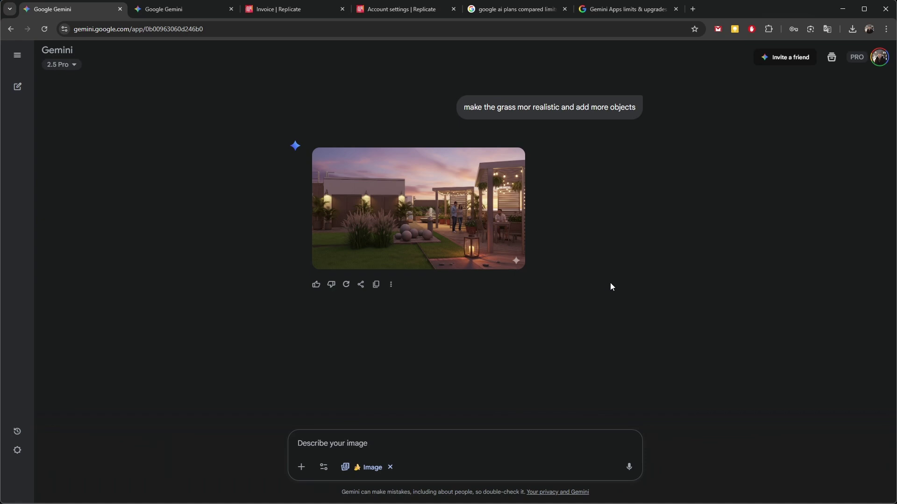
scroll(484, 260, up, 1)
scroll(485, 264, down, 2)
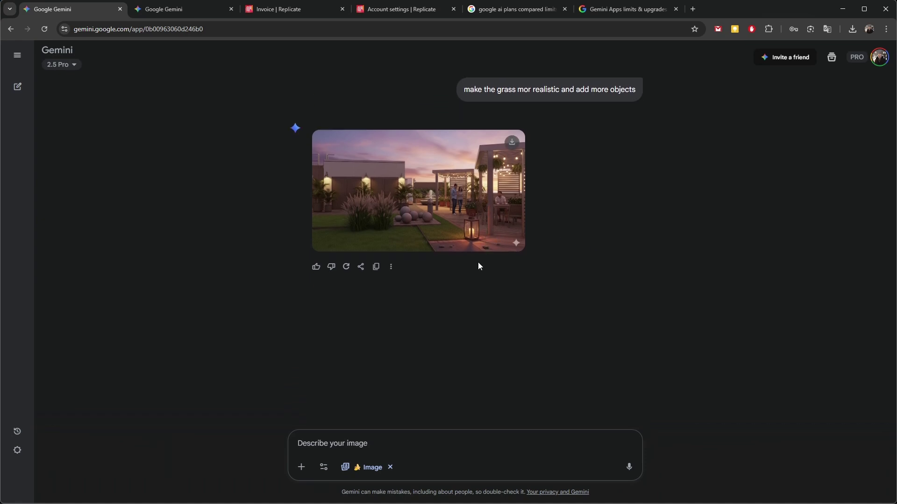
scroll(374, 219, up, 5)
scroll(351, 251, up, 5)
scroll(352, 252, up, 4)
scroll(352, 252, up, 4)
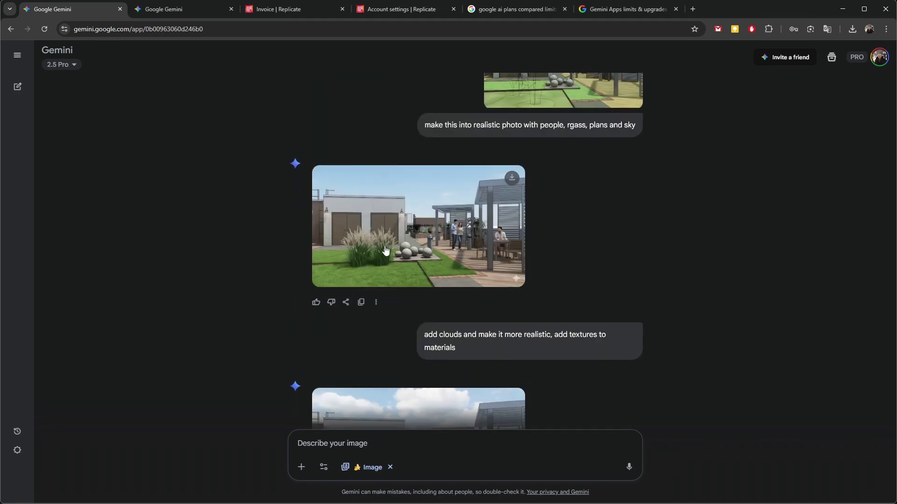
scroll(352, 252, up, 1)
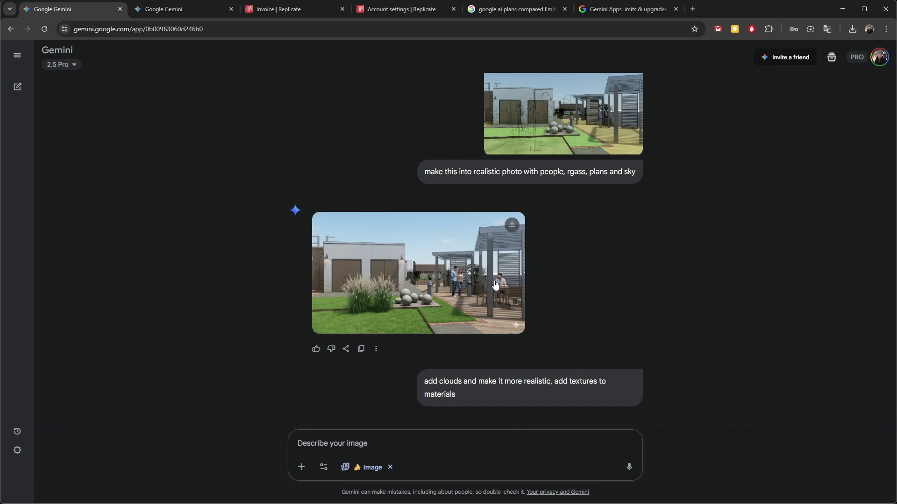
click(390, 293)
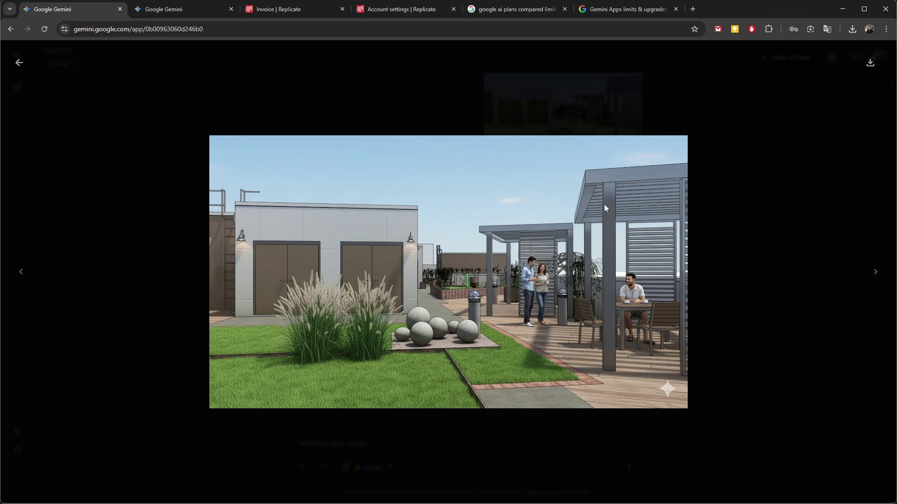
key(Escape)
scroll(617, 238, down, 5)
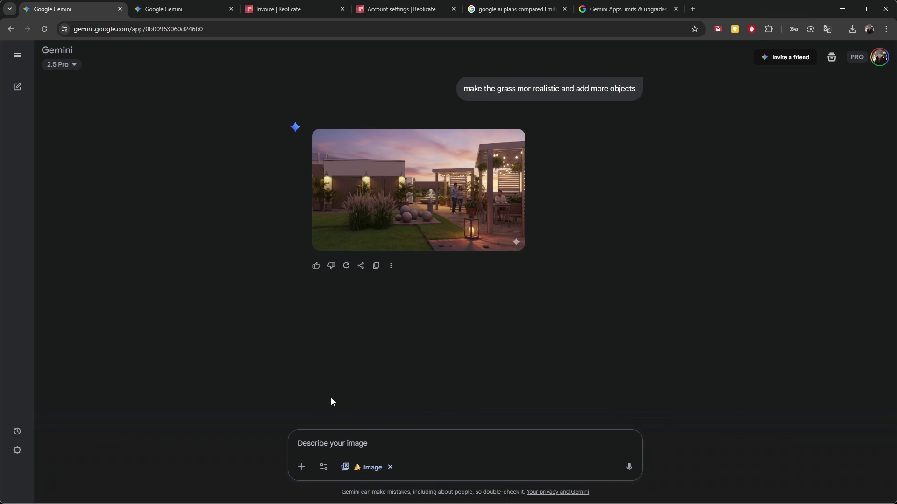
Step: Launch Render Tree with RT and capture the Green Roof view as root node 0
key(alt+Tab)
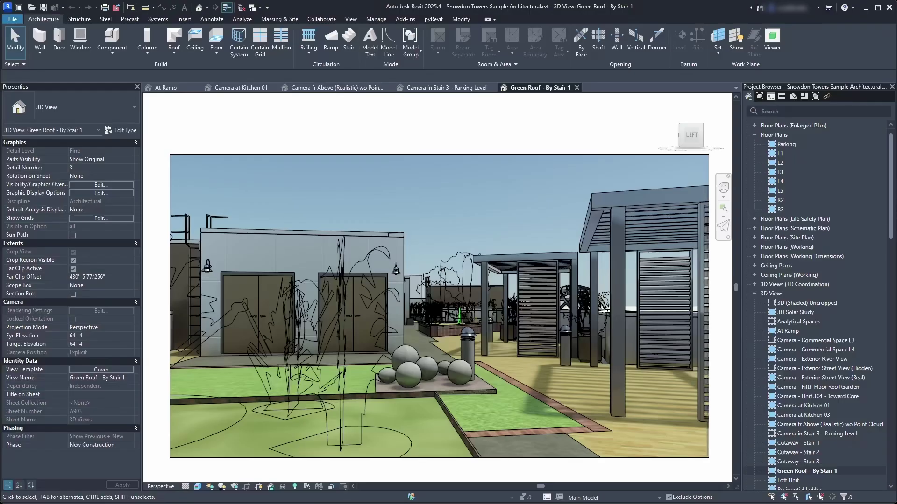
key(r)
key(t)
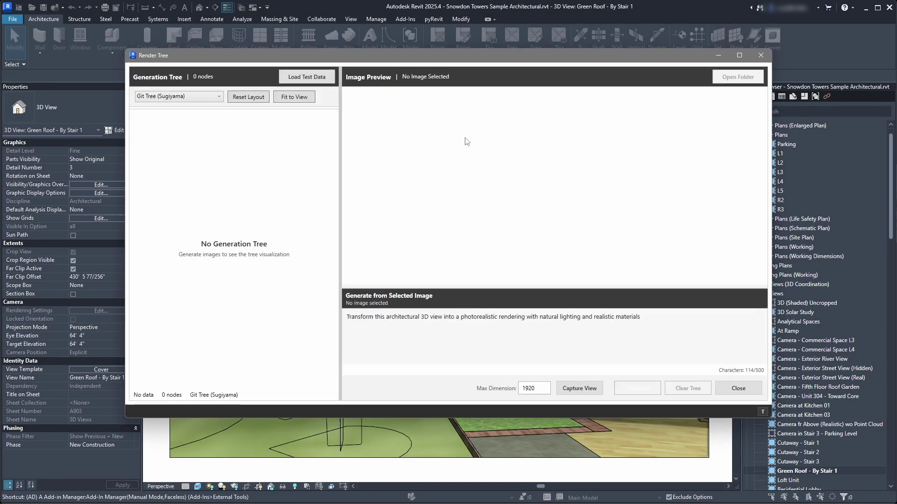
drag(363, 52, 351, 60)
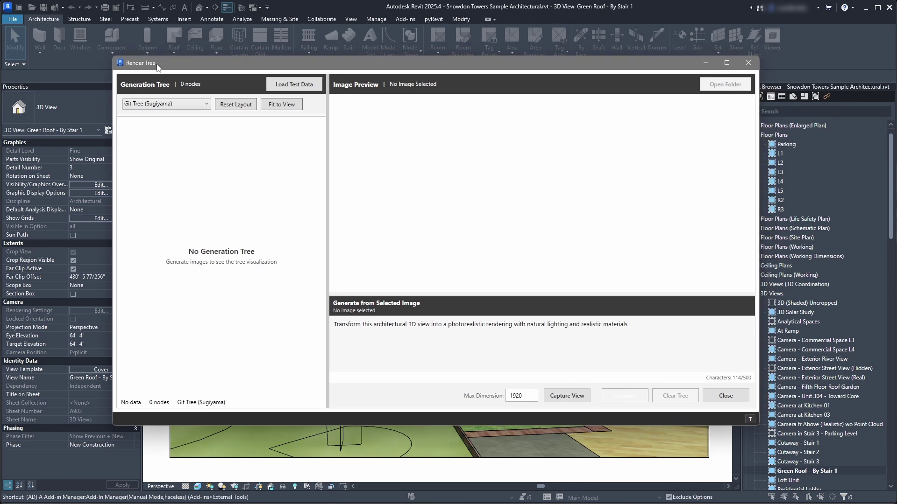
drag(174, 63, 174, 73)
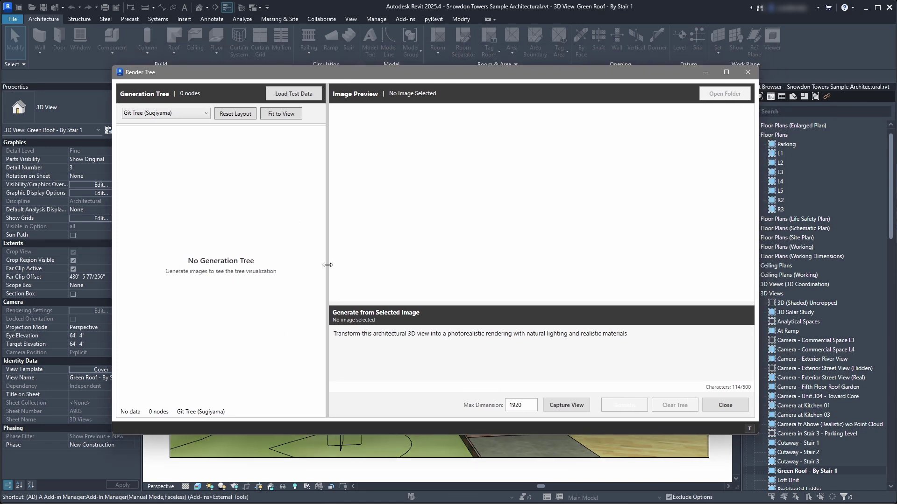
click(566, 404)
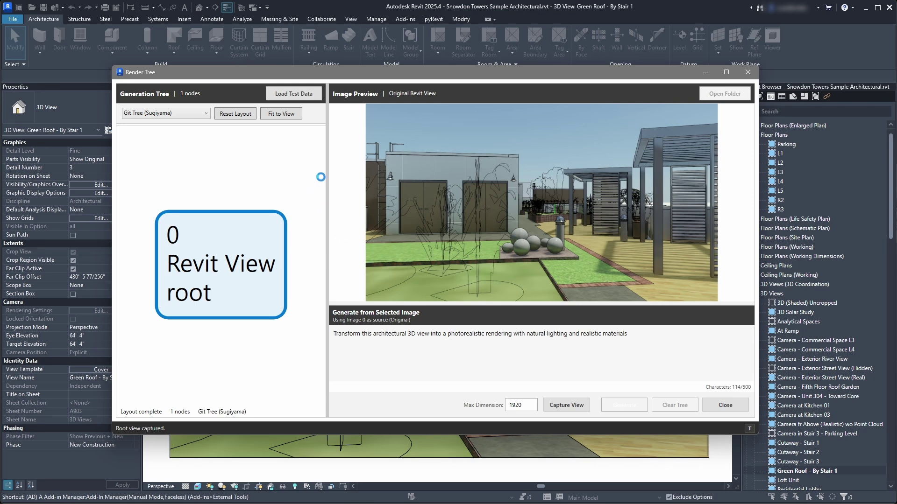
click(243, 253)
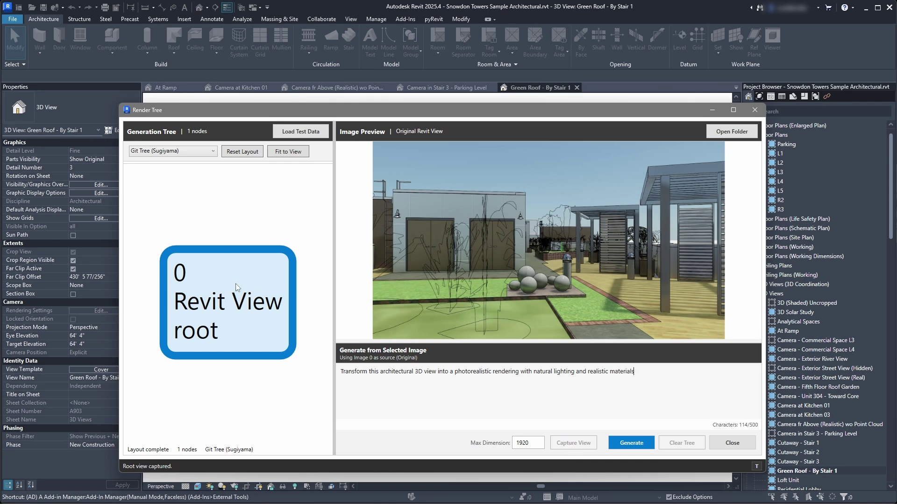
Step: Review the photorealistic-rendering prompt and generate node 1 from the root Green Roof view
scroll(235, 284, down, 2)
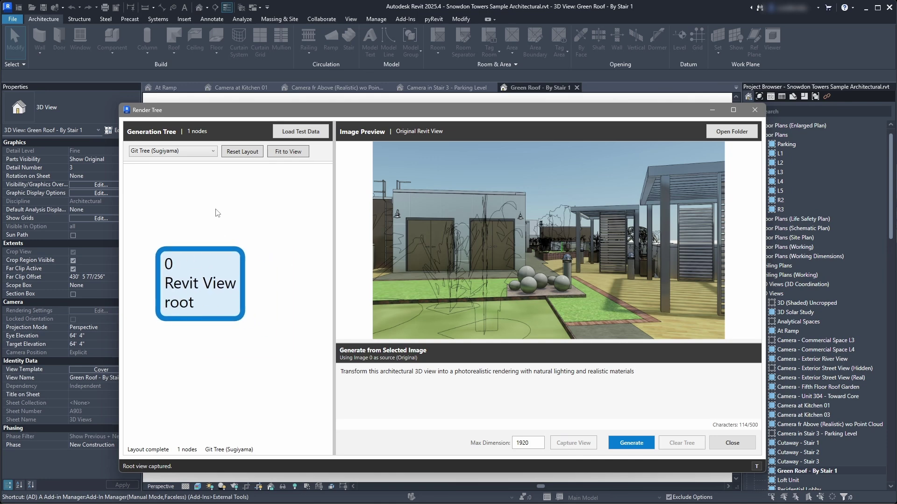
scroll(246, 215, up, 2)
click(375, 394)
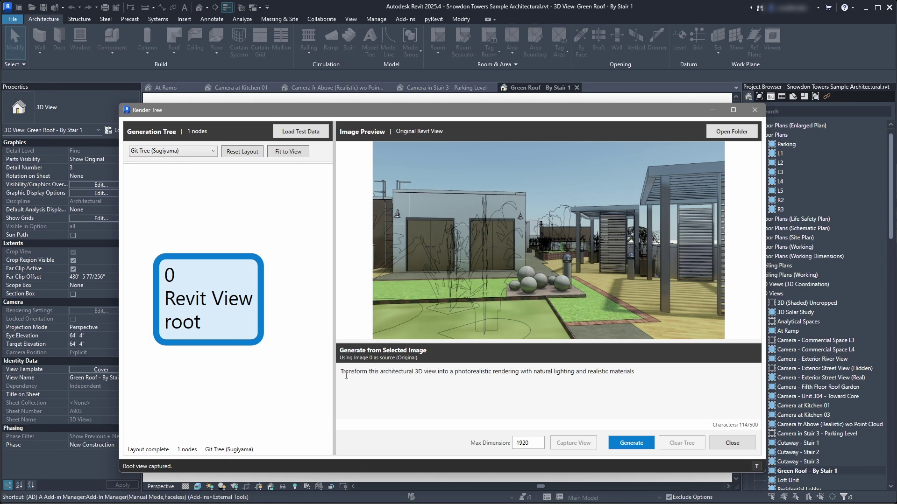
drag(659, 376, 286, 363)
click(479, 371)
click(643, 446)
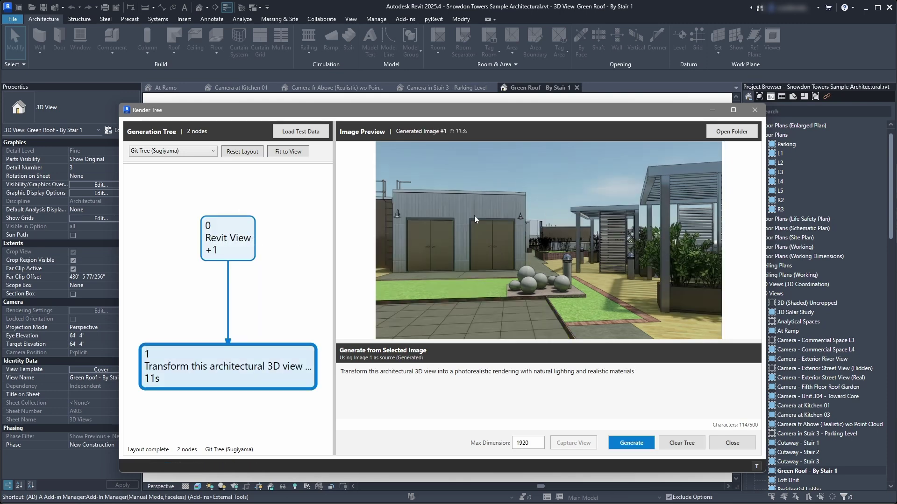
Step: Preview nodes 0 and 1, trim the prompt to 'add people', and generate from image 1
click(240, 244)
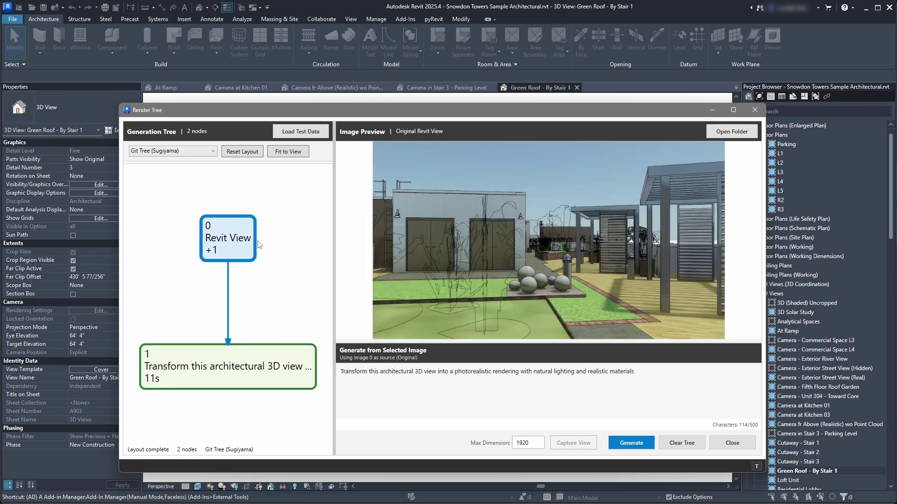
click(268, 355)
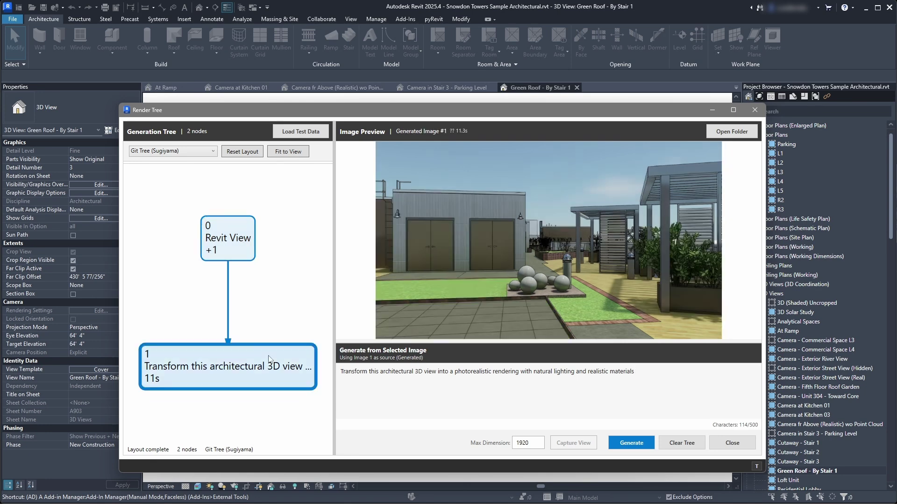
drag(276, 337, 267, 312)
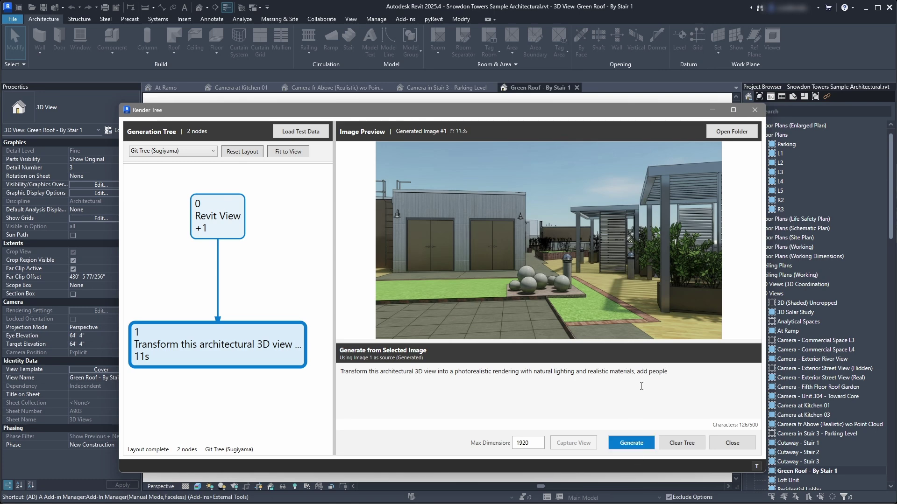
drag(638, 372, 313, 367)
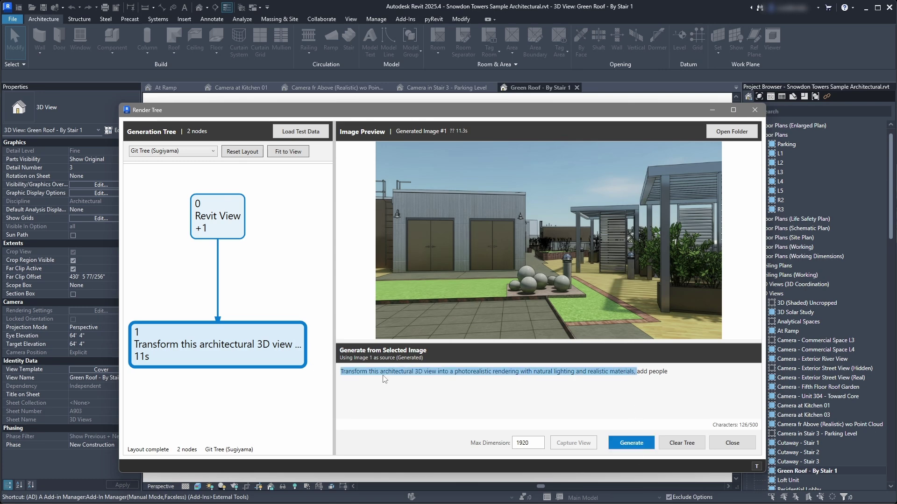
key(BackSpace)
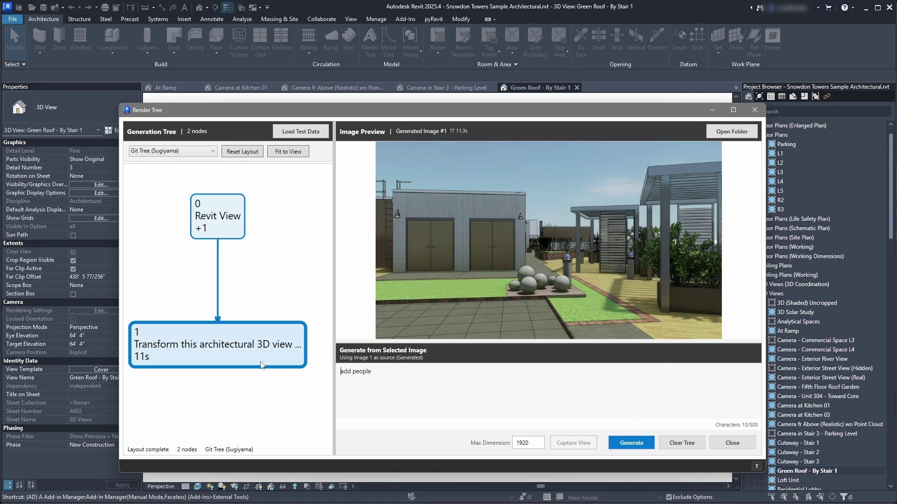
drag(374, 371, 288, 376)
click(631, 442)
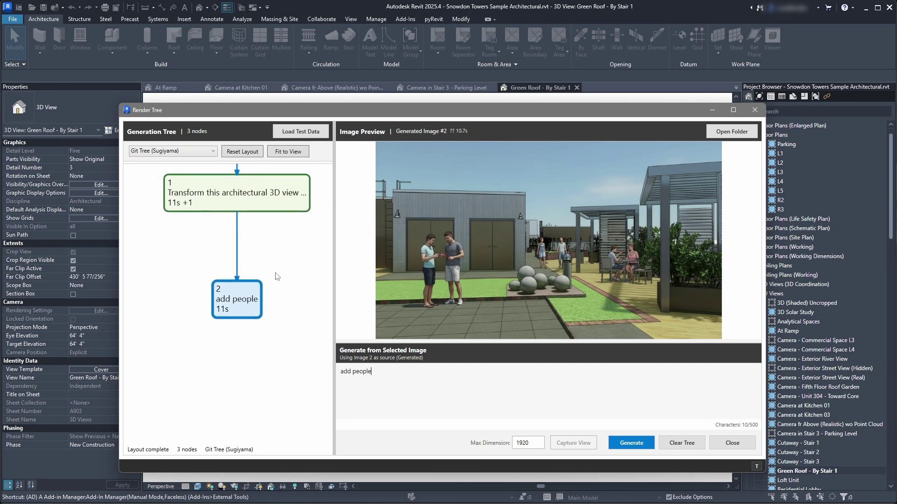
Step: Compare the original view, Generated Image #1 and the people render, then reselect node 1
click(260, 314)
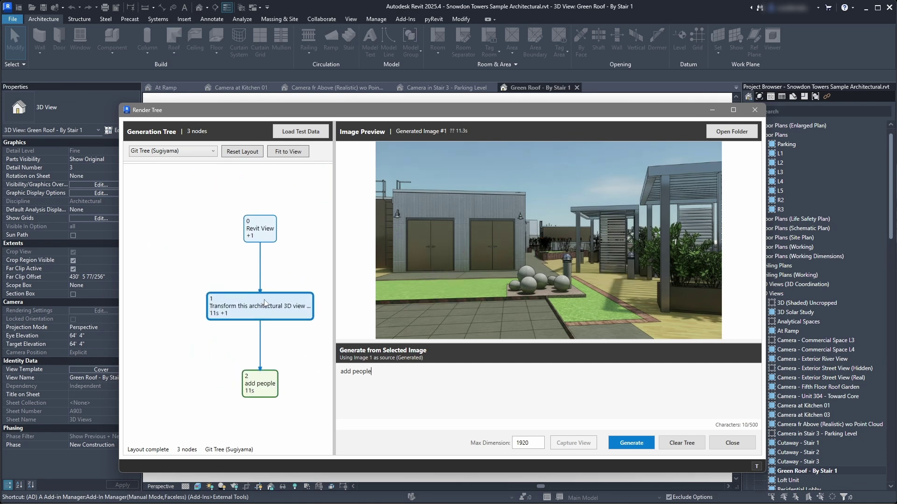
click(262, 237)
click(263, 309)
click(261, 376)
click(245, 319)
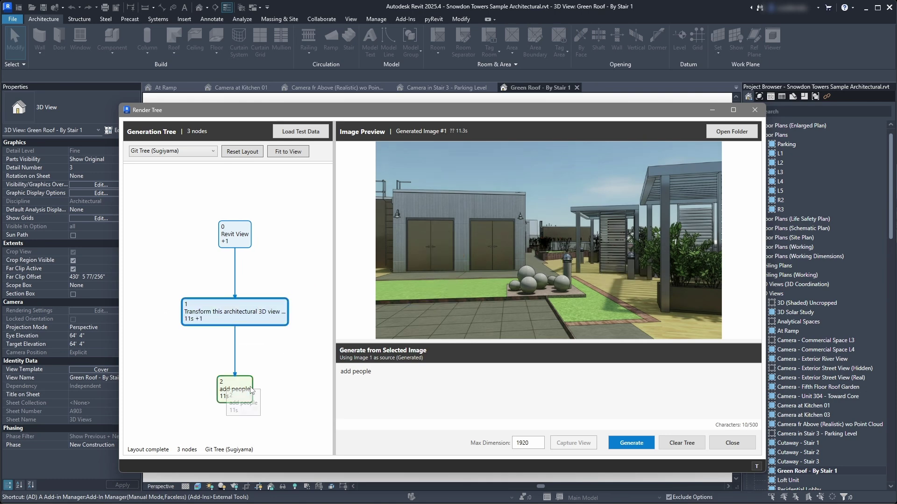
click(247, 397)
click(262, 322)
Step: Replace the prompt with 'make it into evening view' and generate from node 1
triple_click(427, 374)
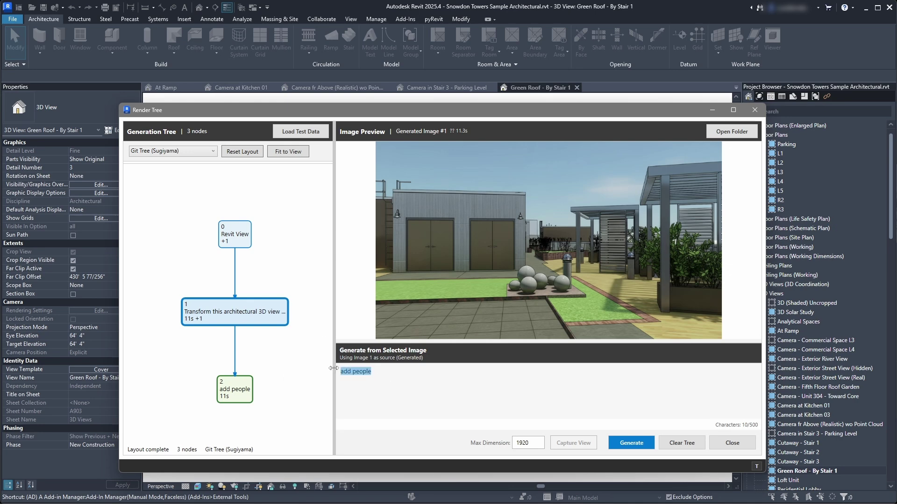
click(393, 376)
key(ctrl+a)
text(make it in)
click(623, 443)
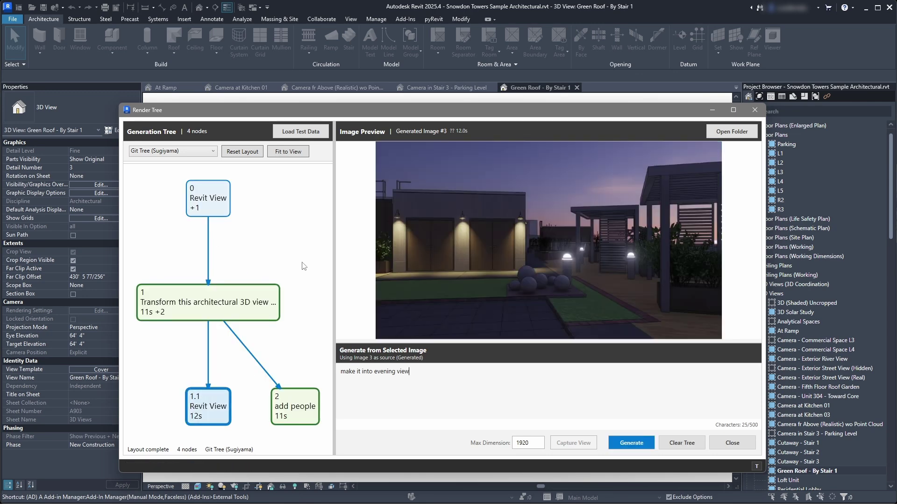
drag(300, 272, 253, 231)
Step: Compare the evening, people and daytime renders, then pick the evening render as source
click(223, 273)
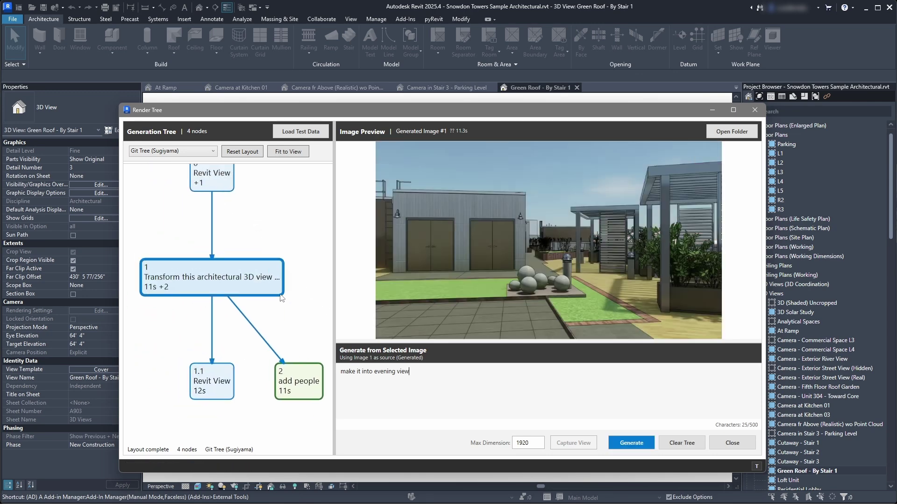
click(212, 379)
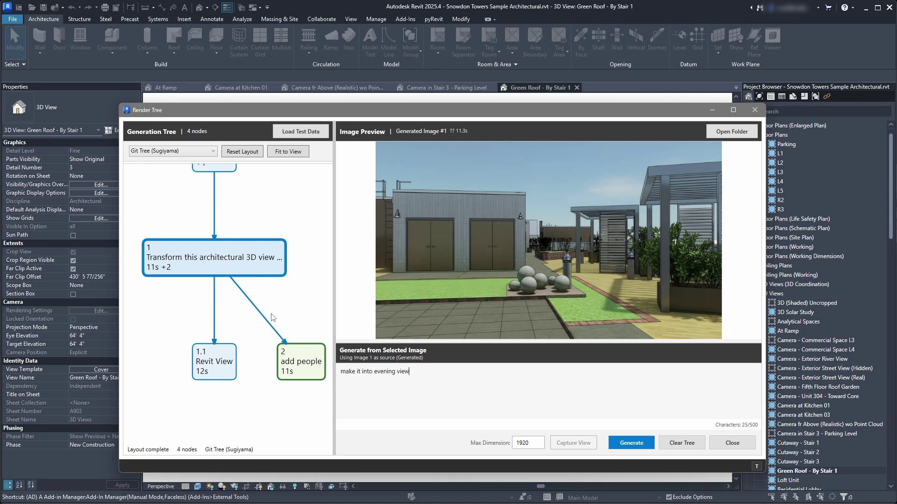
click(304, 356)
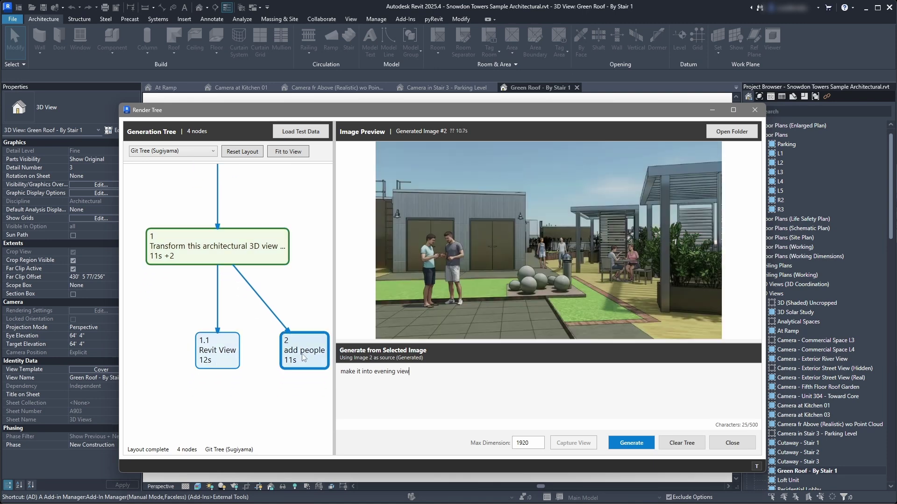
click(230, 350)
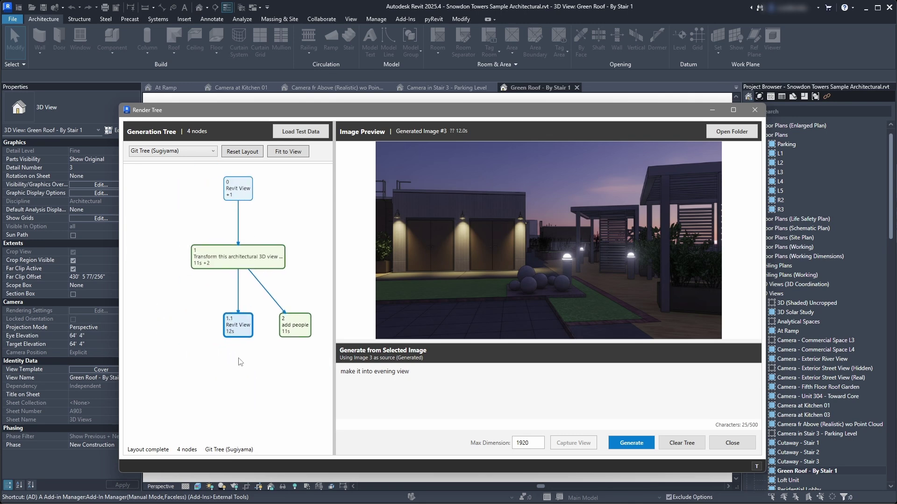
click(310, 327)
click(225, 327)
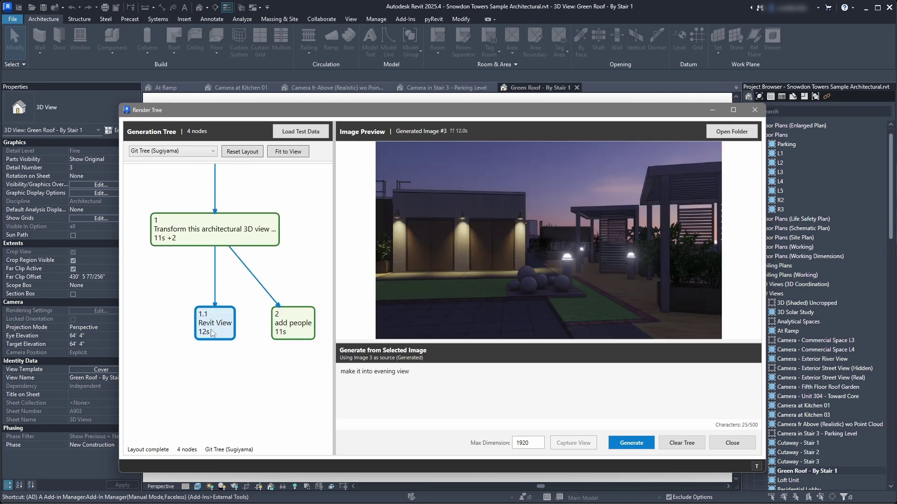
click(227, 242)
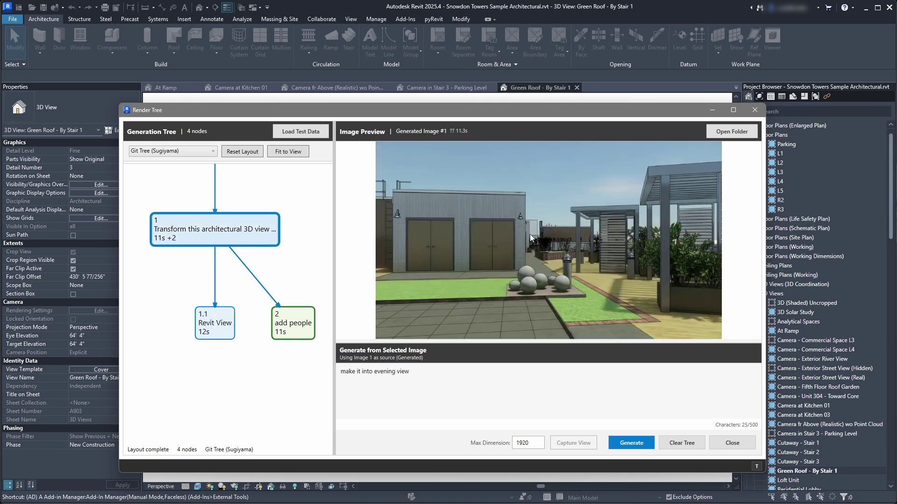
click(196, 336)
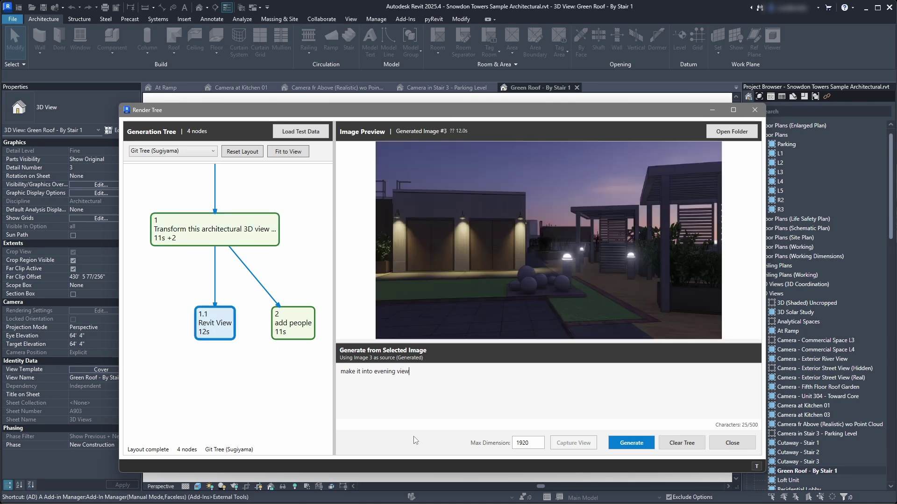
Step: Replace the prompt with 'add plants to this image' and generate from the evening render
key(ctrl+a)
text(add plants to this iamge)
click(631, 442)
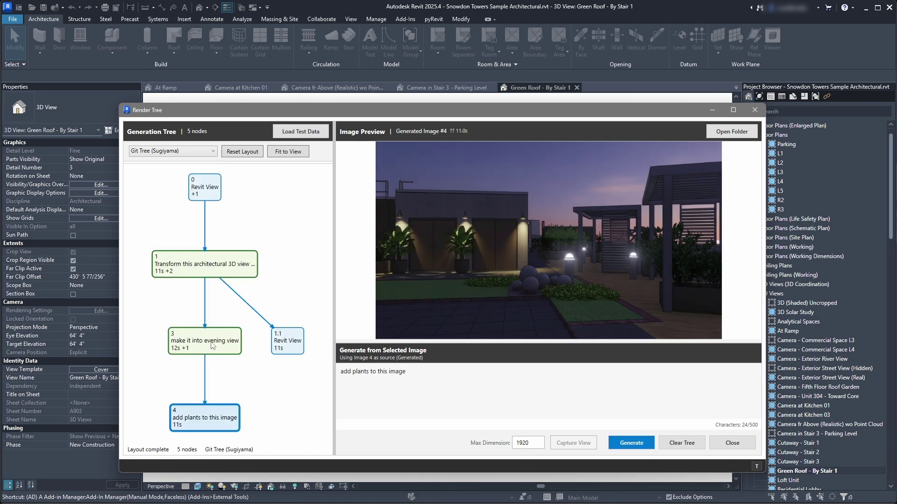
Step: From the evening render at node 3, generate 'add people, some clouds and realistic grass'
click(193, 342)
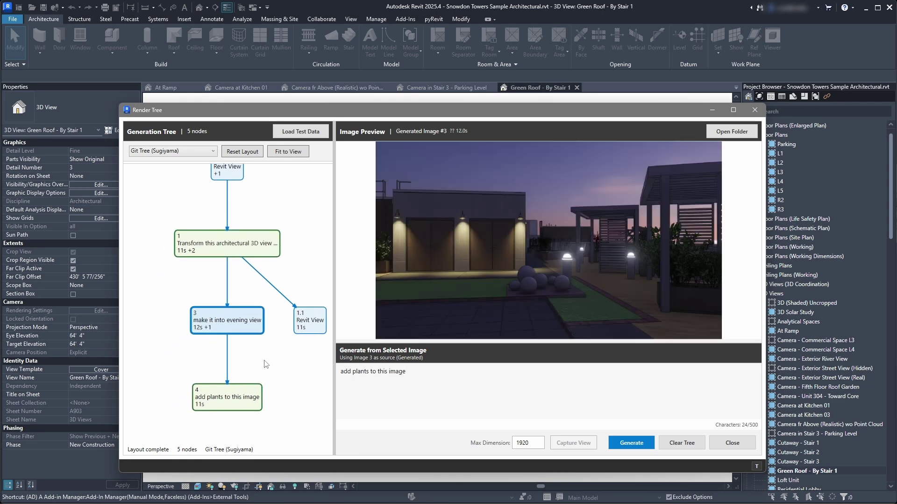
click(242, 393)
click(229, 321)
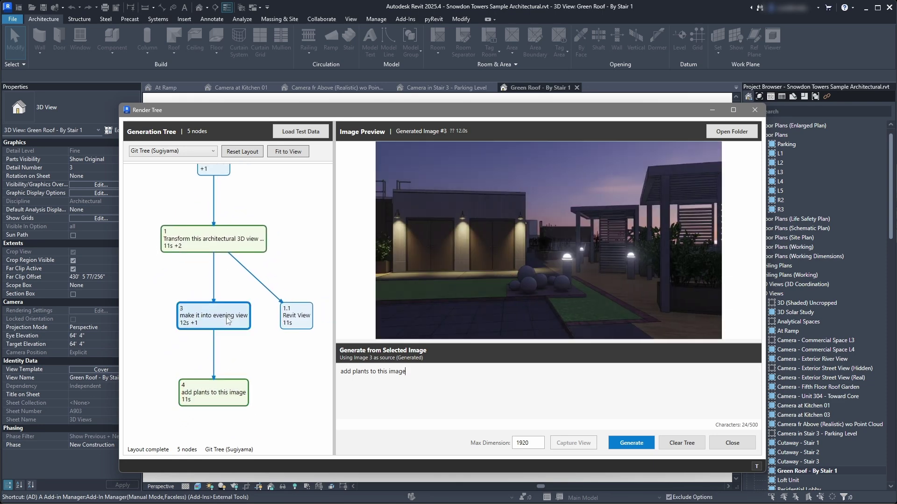
drag(171, 361, 196, 363)
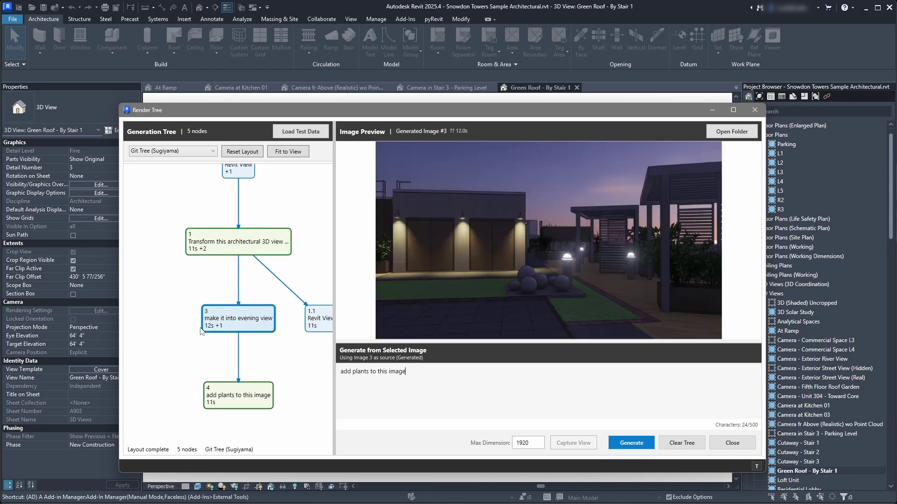
key(ctrl+a)
text(add people )
text( some clou)
click(622, 444)
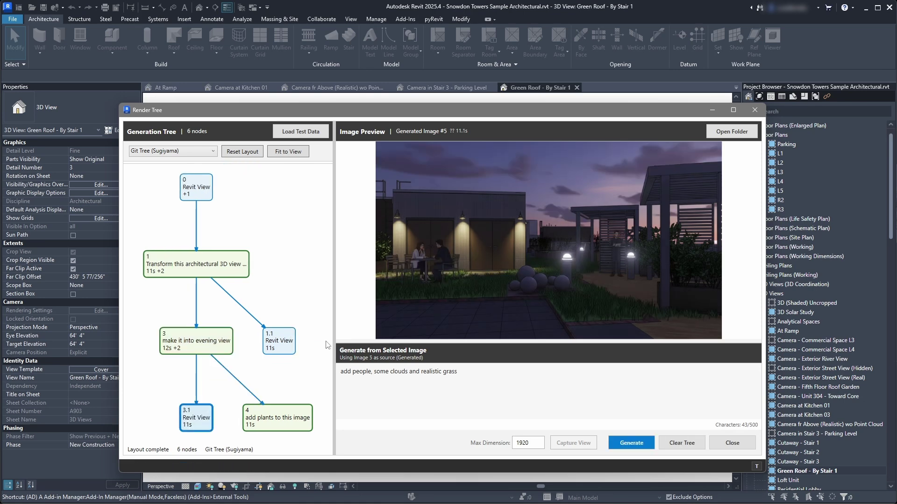
Step: Preview the plants render, node 3.1, the evening render and node 1.1 while panning the tree
click(260, 426)
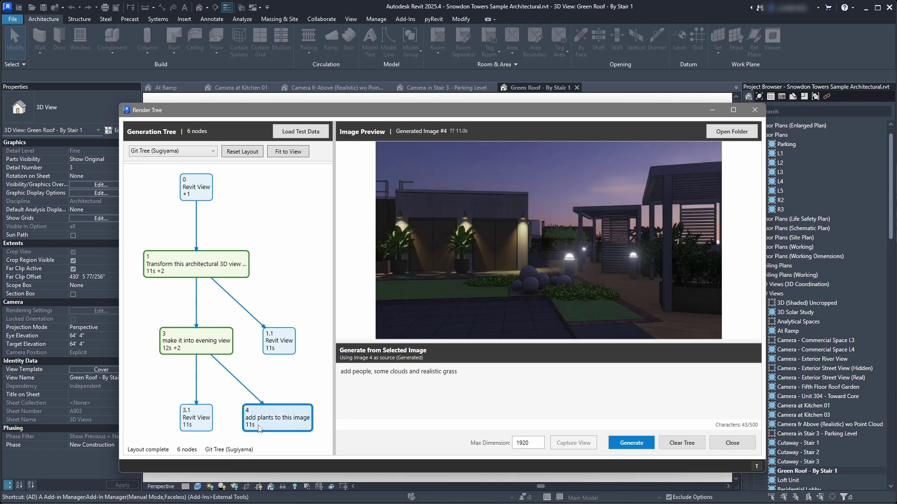
click(198, 420)
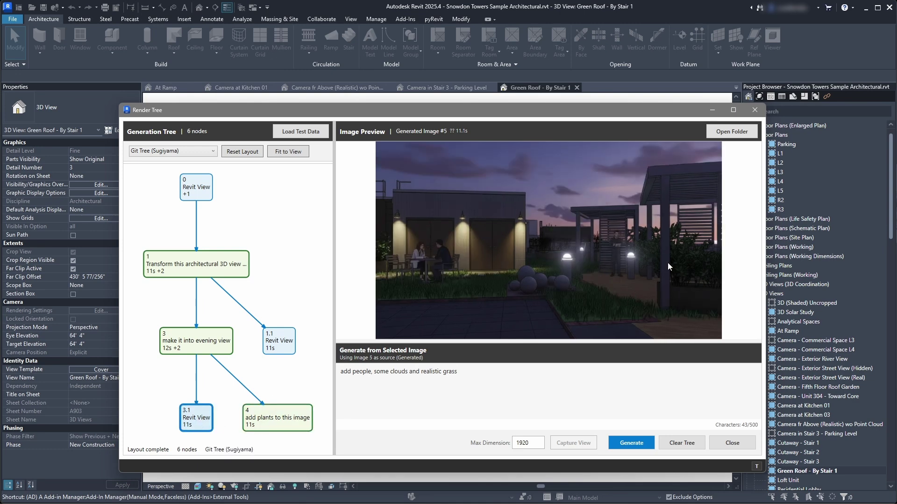
drag(269, 331, 304, 263)
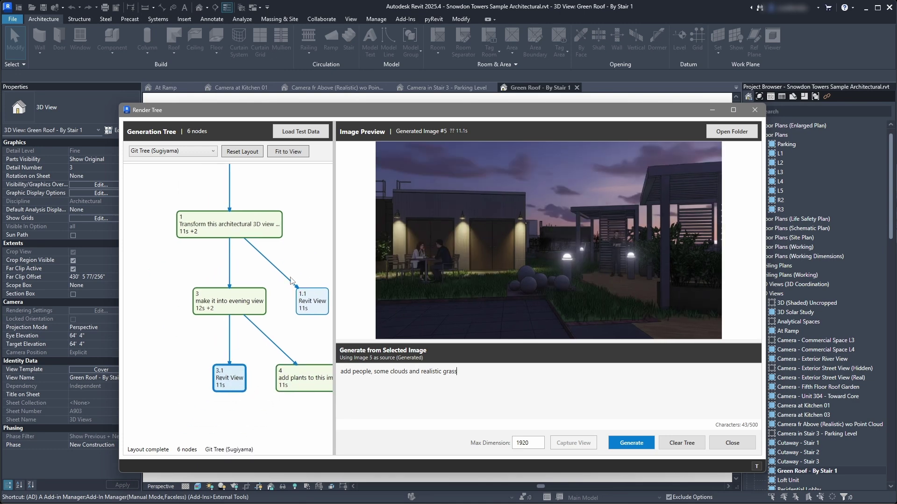
click(245, 305)
click(229, 375)
drag(201, 374, 164, 370)
click(286, 297)
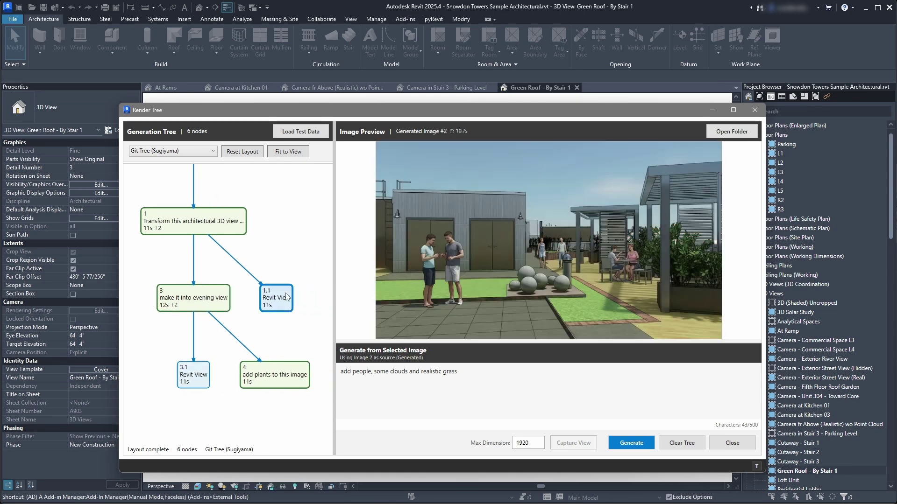
click(271, 377)
drag(285, 245, 294, 323)
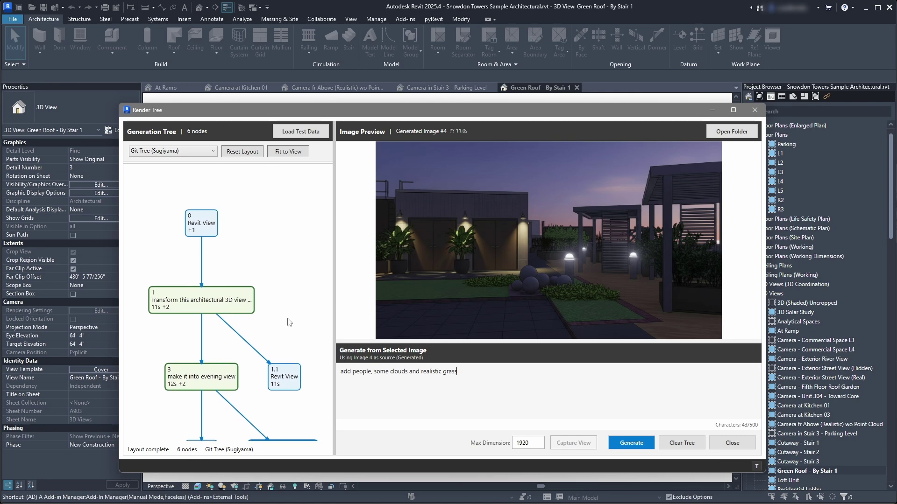
drag(237, 265, 249, 224)
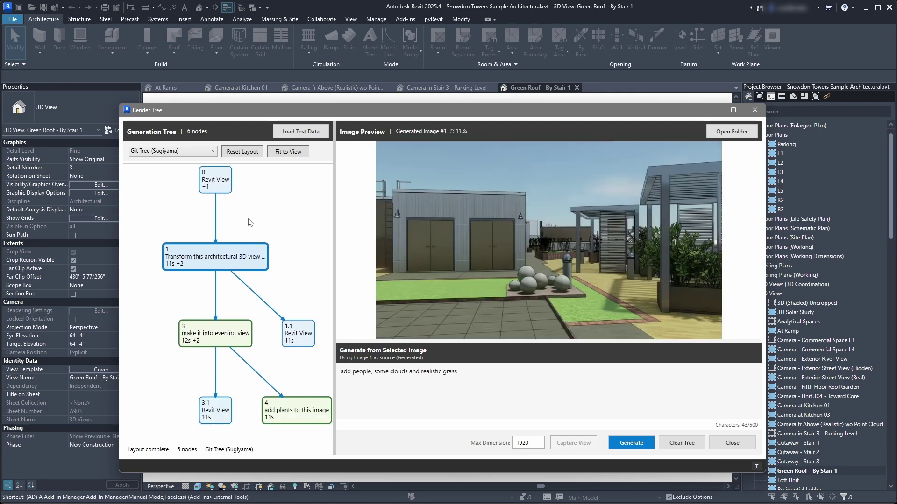
Step: Flick between node 0, node 1, the evening render and node 1.1 previews
click(227, 189)
click(227, 257)
click(218, 336)
click(294, 336)
click(212, 337)
click(222, 257)
click(214, 330)
Step: Select node 1 as source and generate a new render from it with the existing prompt
click(203, 260)
drag(203, 260, 262, 271)
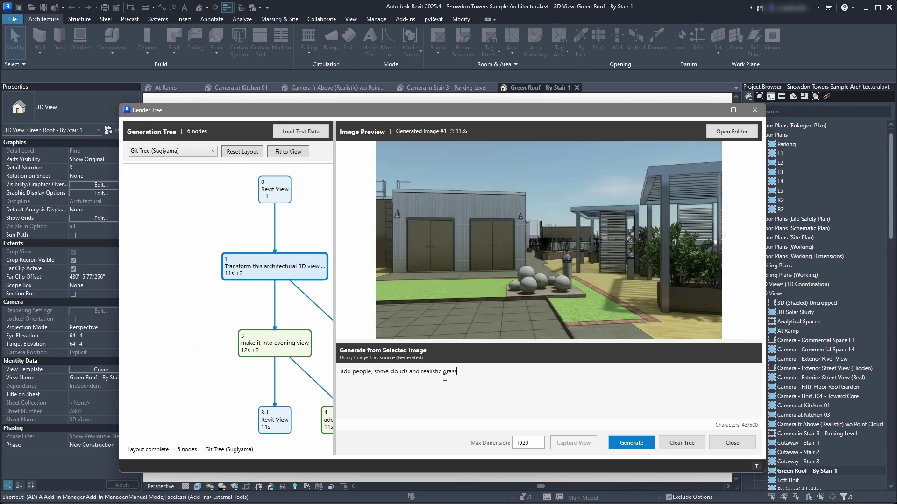
drag(261, 302, 234, 308)
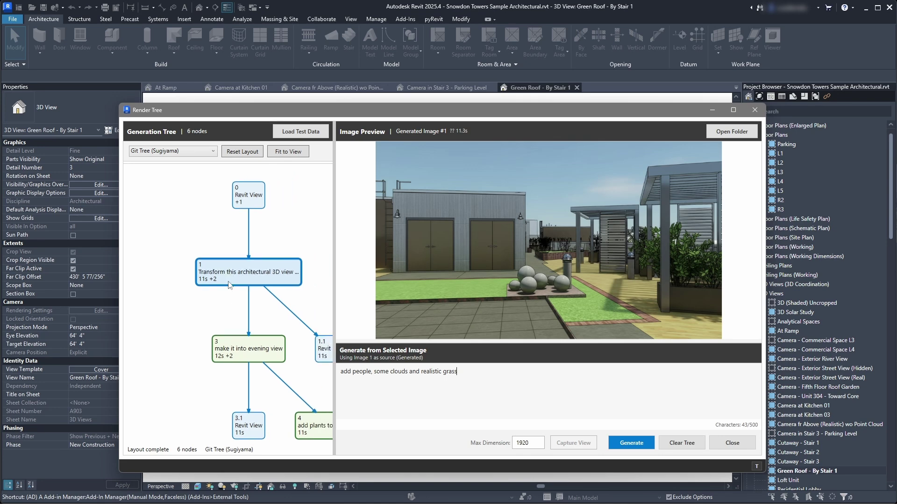
key(ctrl+a)
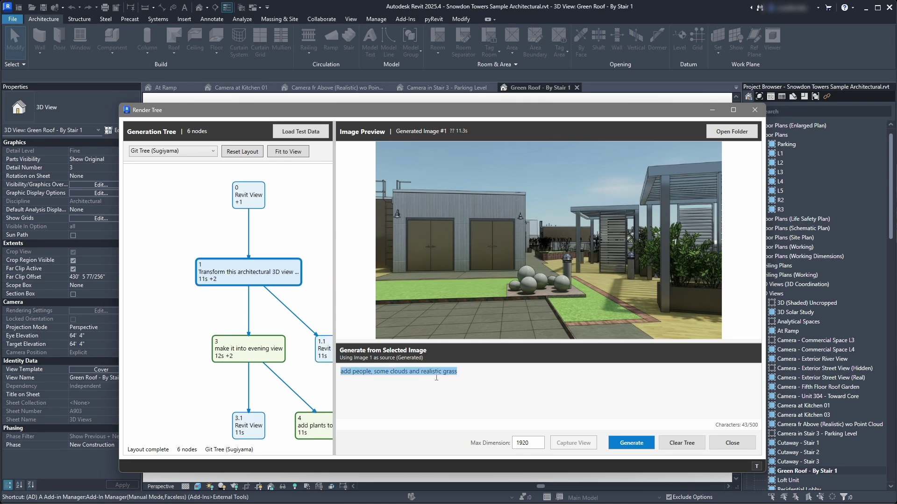
click(436, 378)
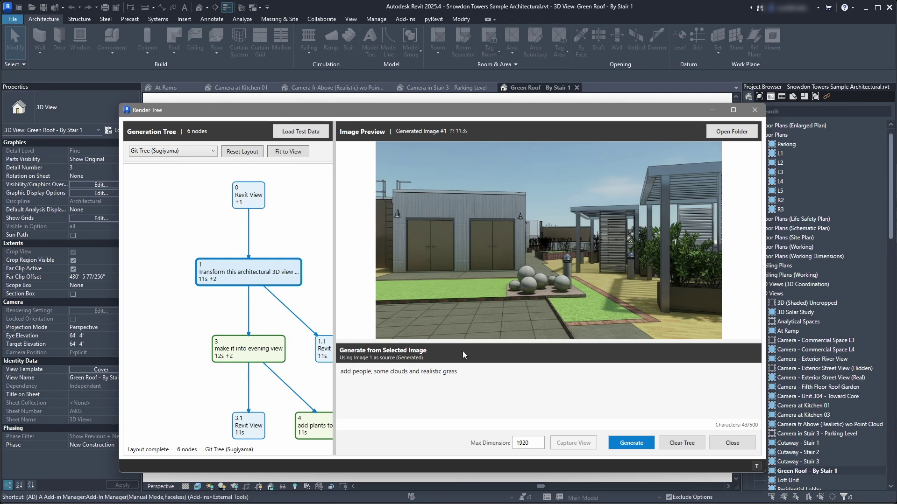
click(621, 441)
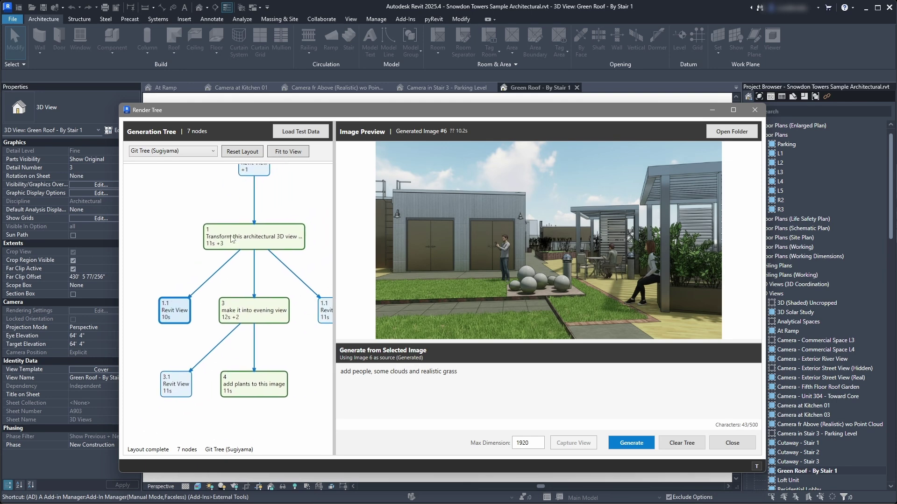
Step: Compare the new daytime render with people against the evening, 1.1 and plants renders
click(259, 314)
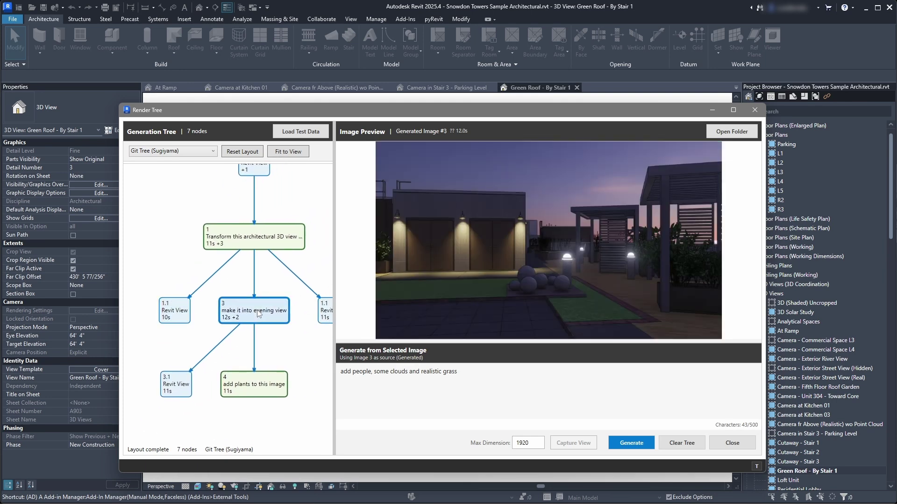
click(171, 310)
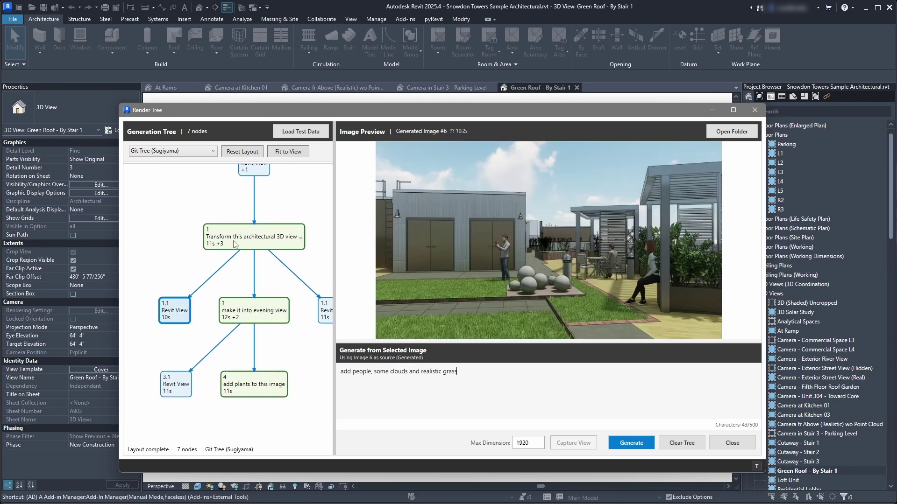
click(252, 244)
click(182, 306)
click(258, 310)
drag(256, 300, 205, 293)
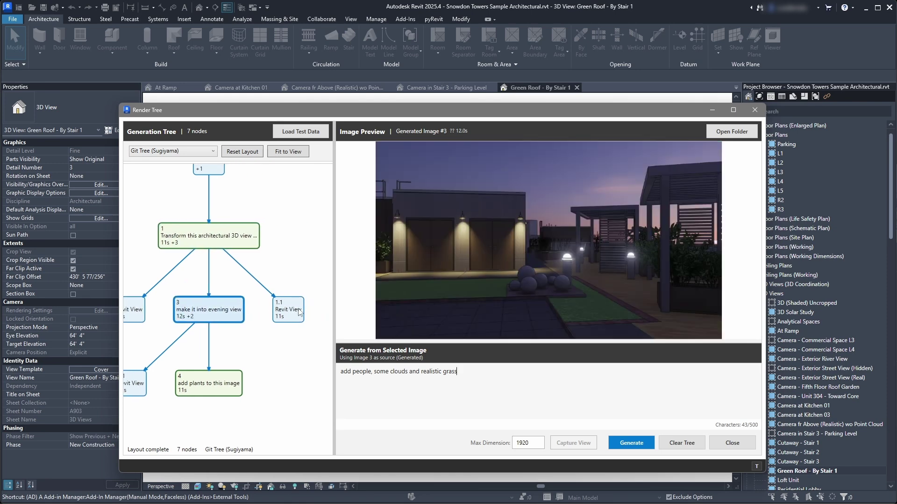
click(302, 312)
drag(140, 327, 202, 321)
click(201, 308)
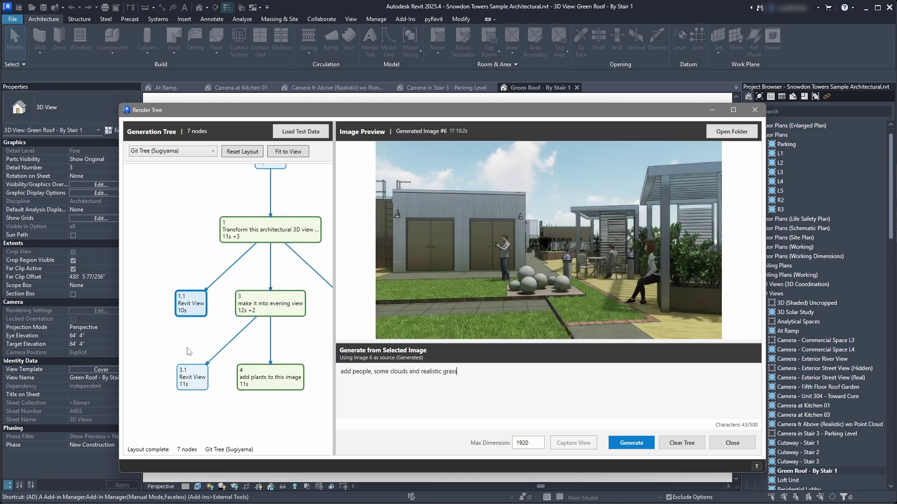
click(267, 386)
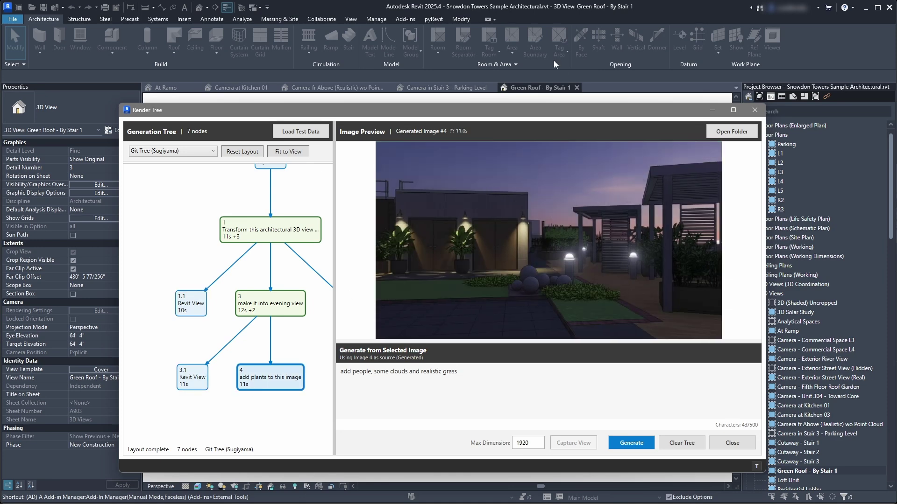
Step: Move the Render Tree window left, fit the whole tree, and open the session output folder
drag(396, 119, 374, 112)
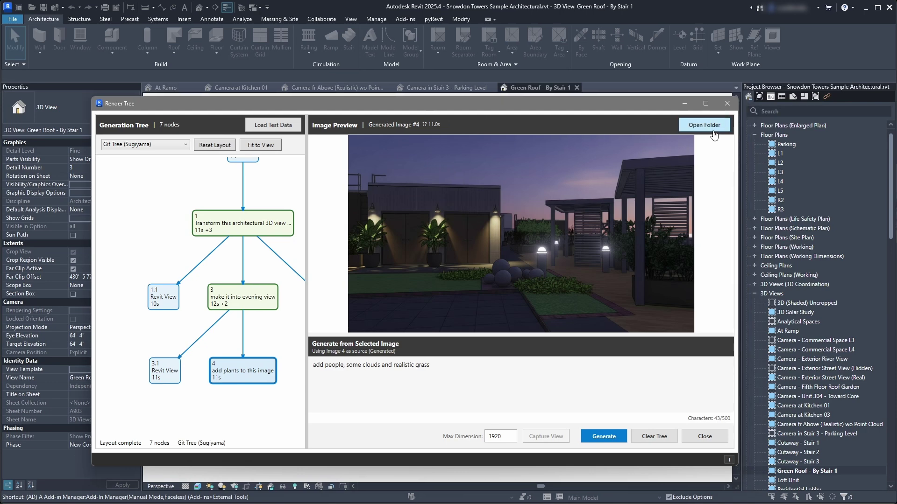
drag(473, 106, 453, 105)
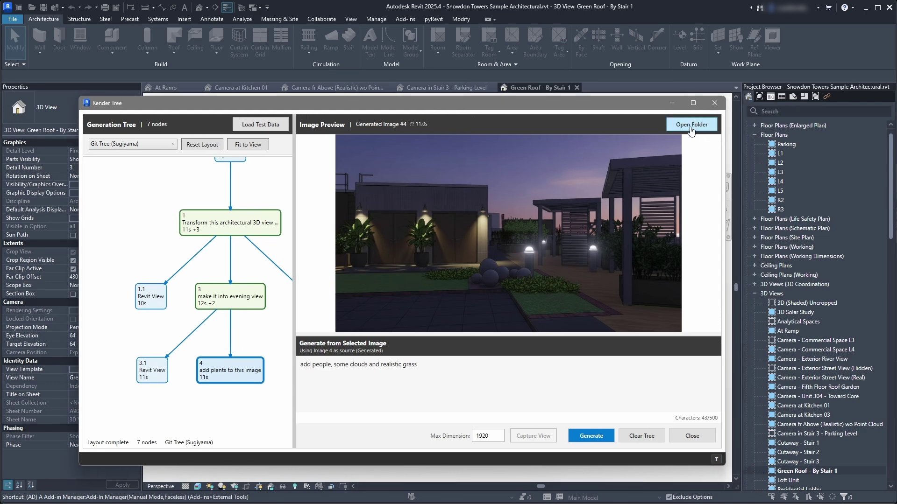
drag(187, 205, 141, 237)
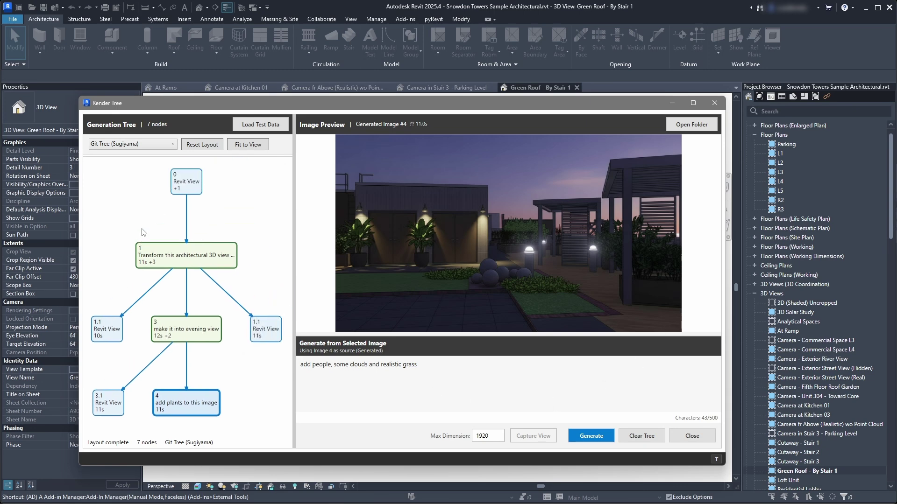
click(683, 127)
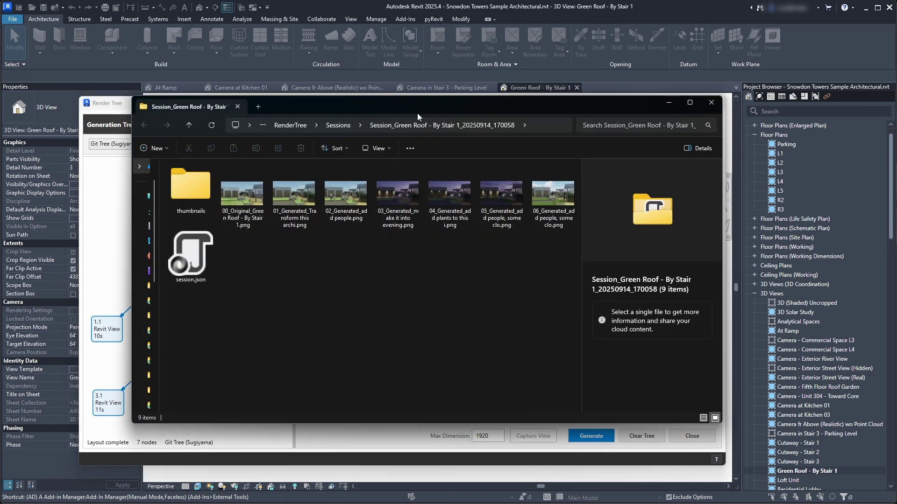
Step: Preview the saved PNG renders one by one in the session folder
drag(416, 114, 362, 120)
click(222, 231)
click(317, 205)
click(369, 205)
click(480, 203)
click(519, 197)
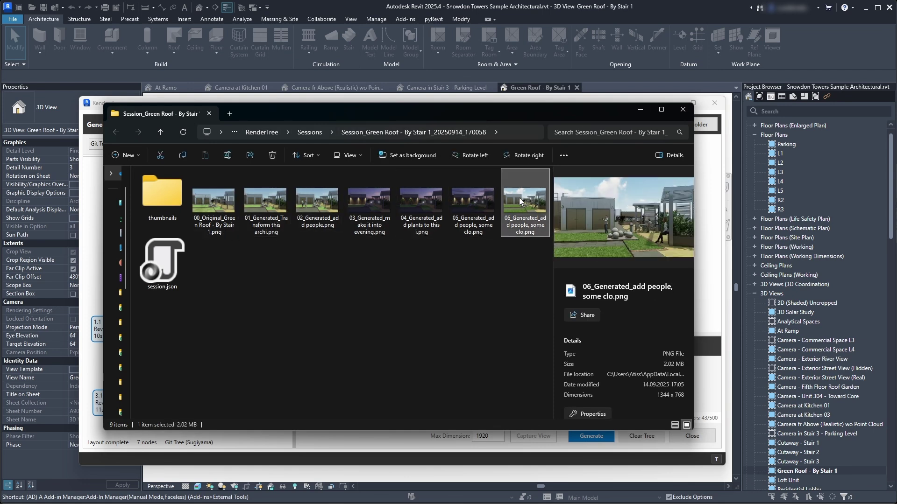
Step: Inspect the thumbnails folder and session.json, then hide the folder and shift Render Tree left
click(382, 262)
click(170, 212)
click(230, 263)
click(164, 264)
click(393, 248)
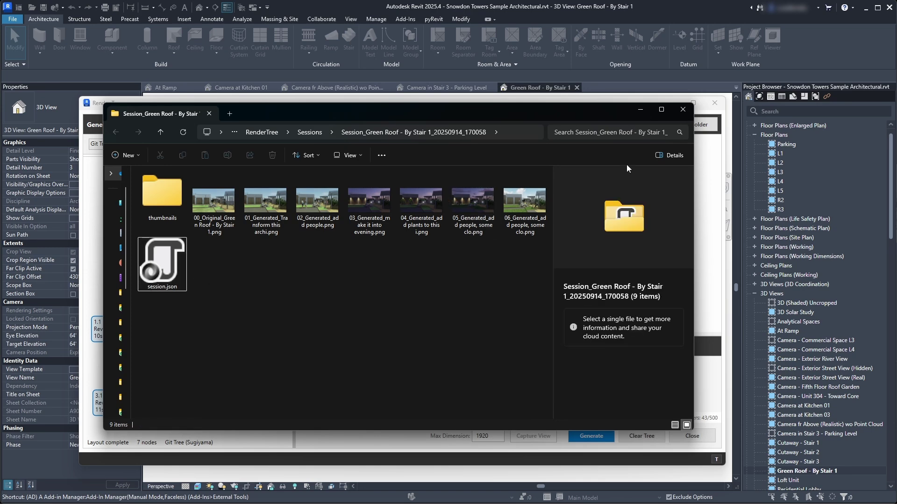
click(640, 112)
drag(610, 102, 591, 100)
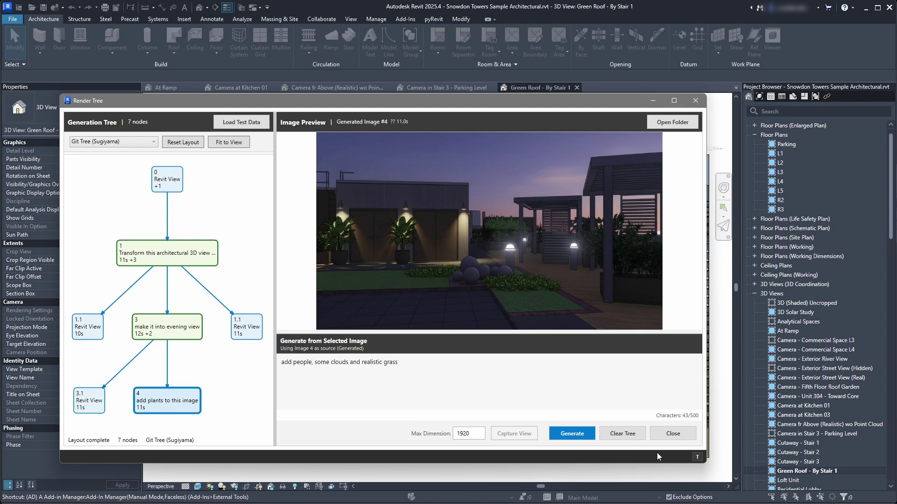
Step: Close Render Tree and relaunch it with AD on the Camera fr Above (Realistic) wo Point Cloud view
click(661, 434)
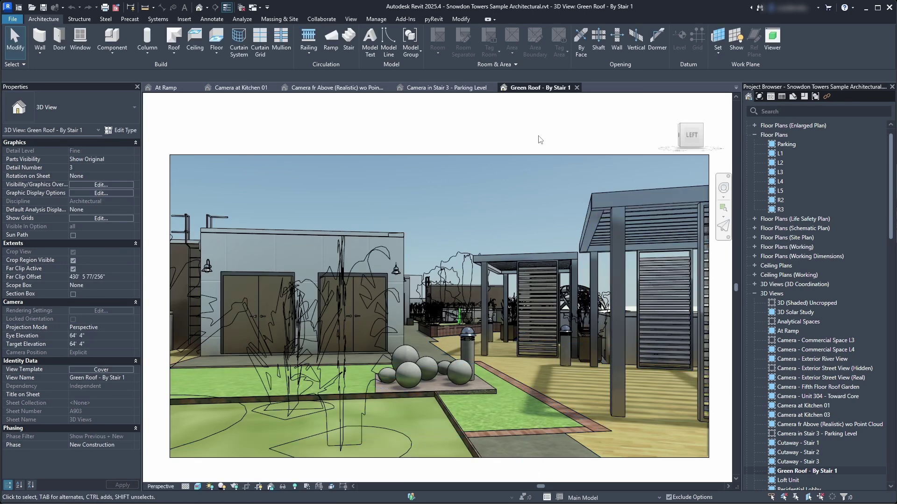
key(a)
key(d)
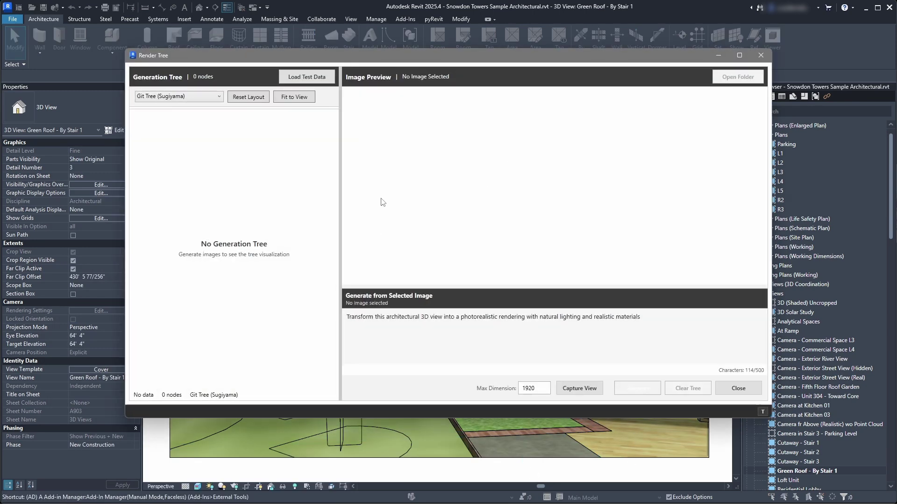
click(737, 388)
middle_drag(189, 228, 188, 228)
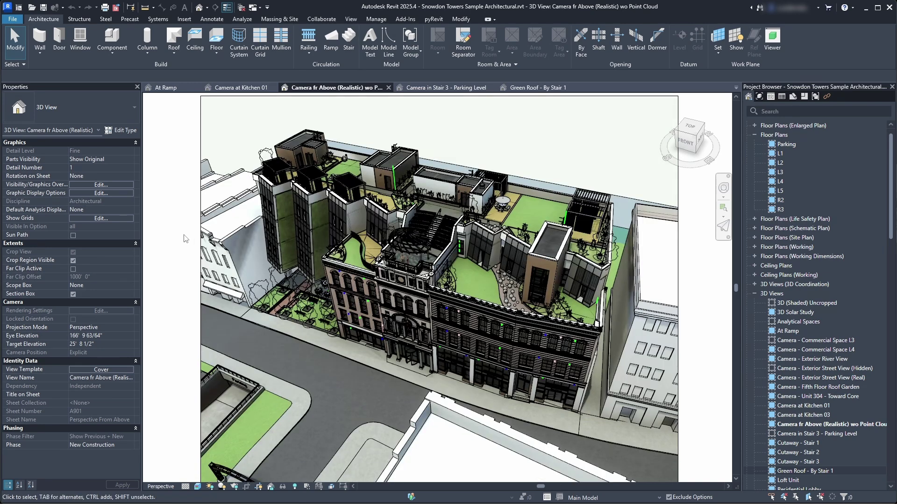
key(a)
key(d)
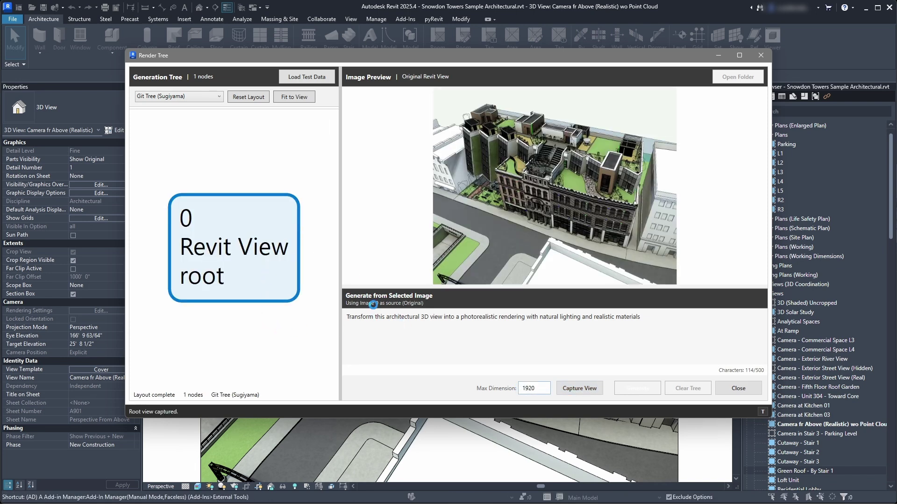
Step: Generate a photorealistic render from the aerial root view, then reselect the root node
click(641, 388)
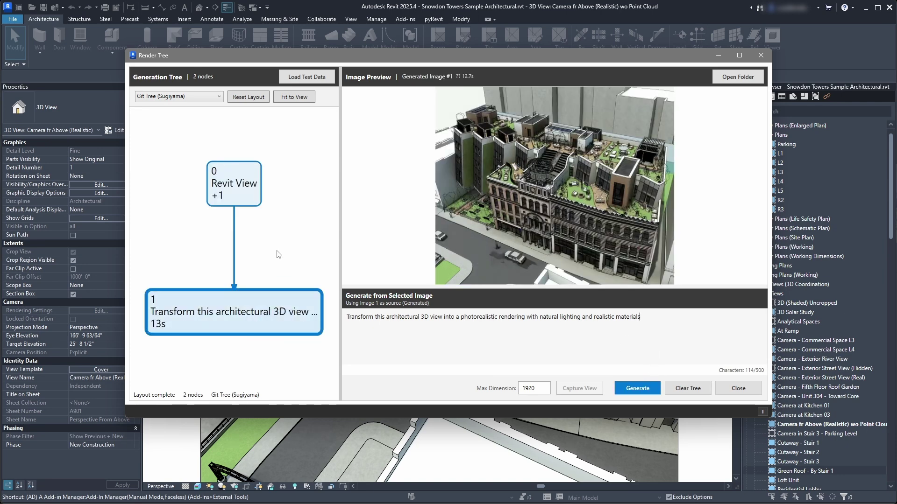
drag(279, 258, 269, 215)
click(237, 151)
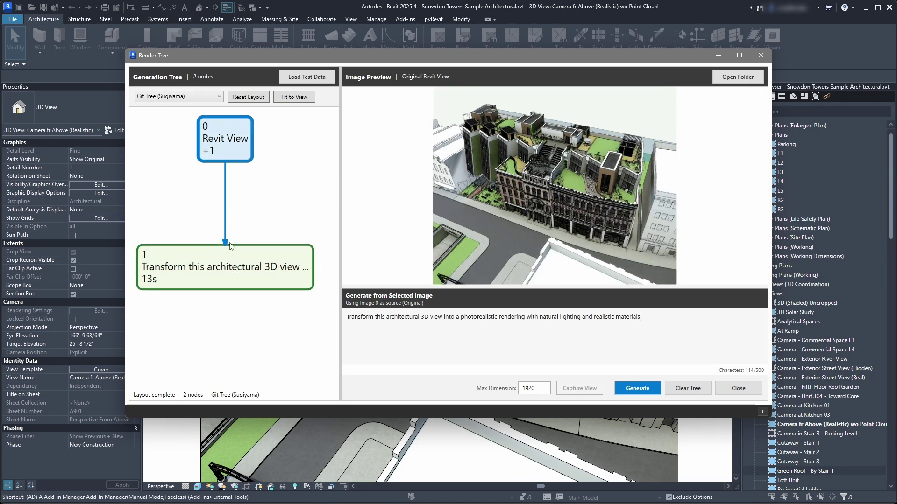
click(218, 276)
click(218, 159)
drag(187, 210, 247, 238)
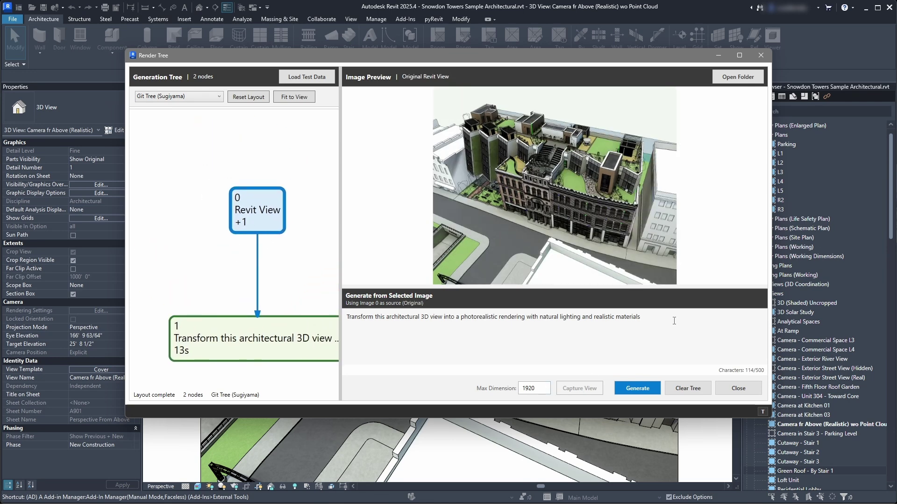
Step: Paste the night-view prompt and generate a night branch from the root
key(ctrl+a)
text(Make this into realistic night view)
key(ctrl+Return)
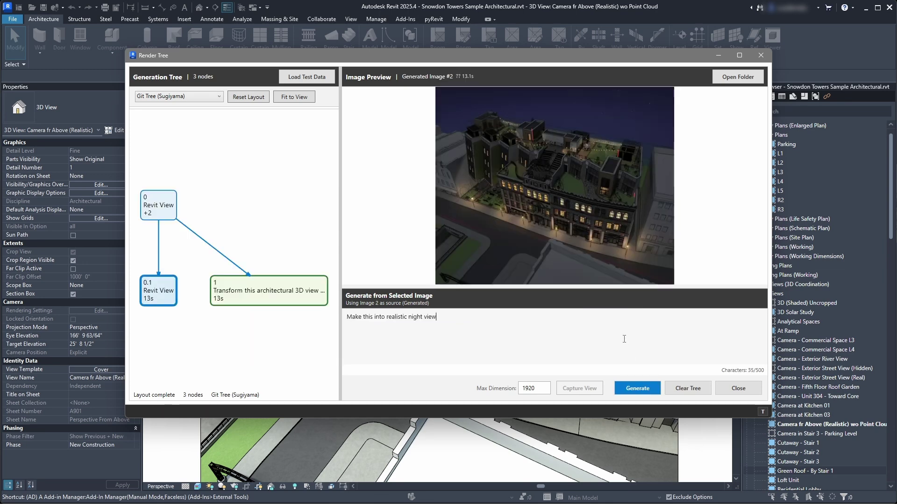
mouse_move(275, 214)
mouse_down()
mouse_move(258, 215)
mouse_move(239, 194)
mouse_move(277, 215)
mouse_up()
Step: Generate 'add people and cars' from the night render and compare it with the night view
click(221, 254)
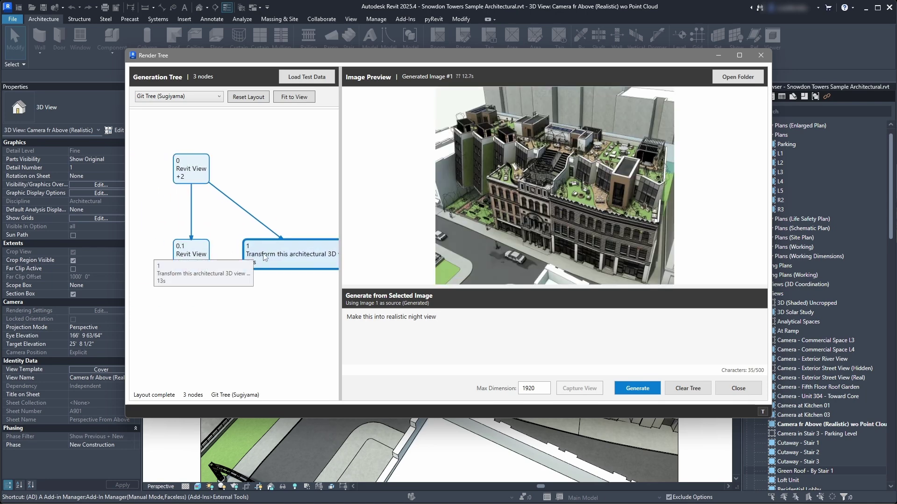
click(195, 255)
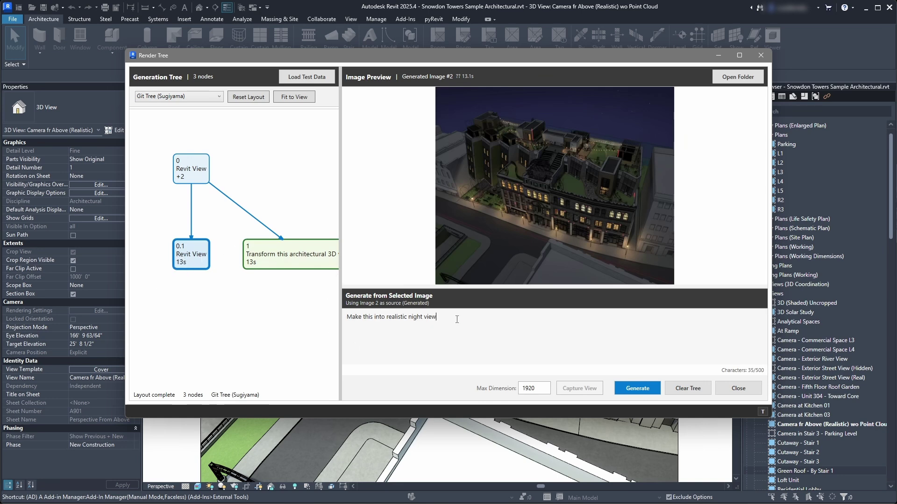
key(ctrl+a)
text(add people and cars)
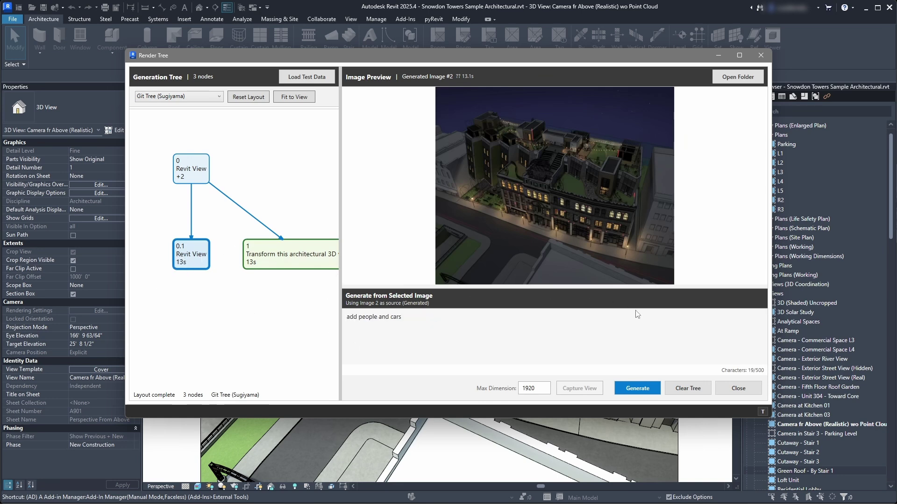
click(637, 388)
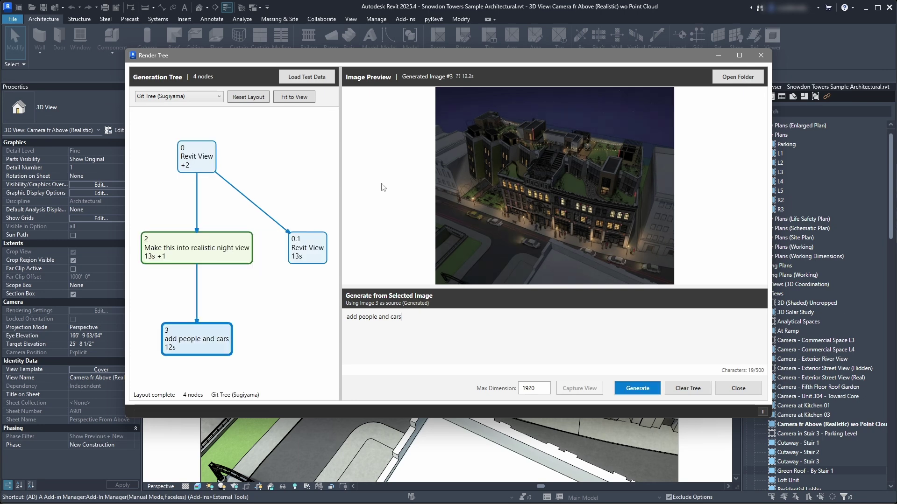
click(179, 253)
click(194, 345)
click(201, 261)
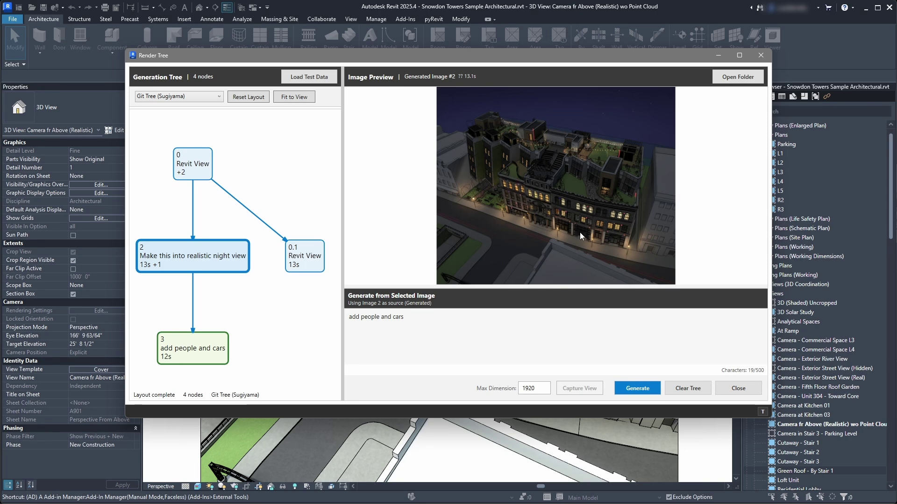
Step: Try the Compact Tree, Force Directed and Simple Tree layouts for the render tree
click(431, 330)
click(449, 335)
drag(491, 57, 479, 63)
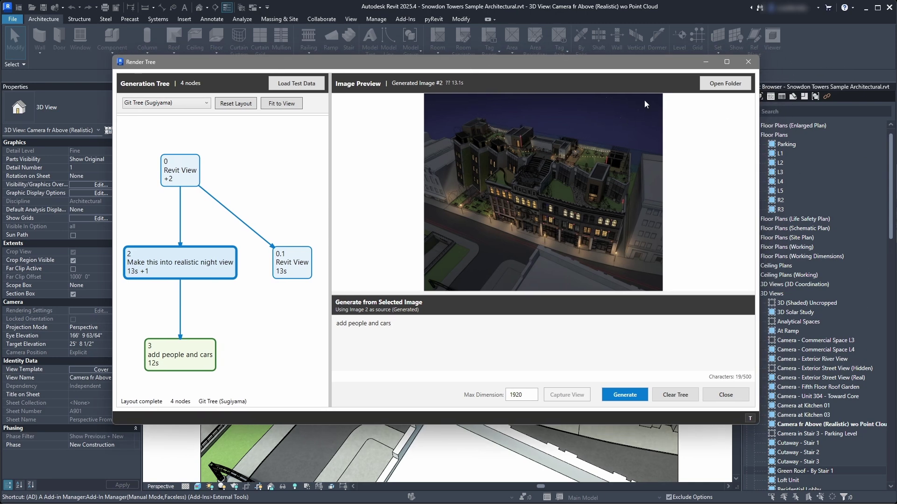
click(145, 105)
click(145, 119)
click(164, 104)
click(154, 132)
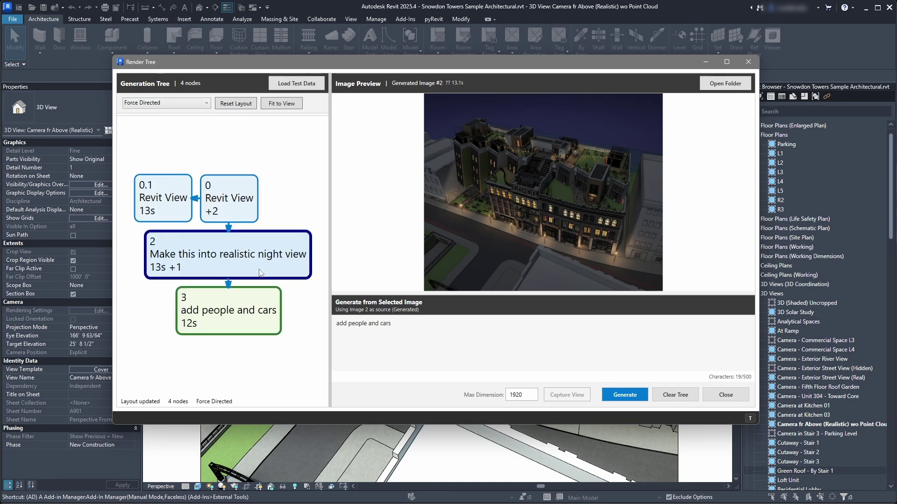
click(155, 104)
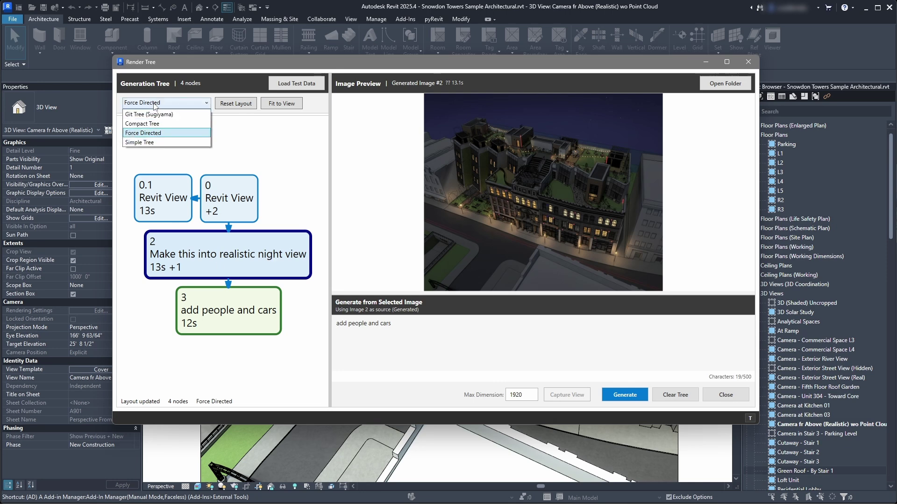
click(149, 142)
Step: Switch through Force Directed and Git Tree (Sugiyama) layouts, ending on Compact Tree
click(177, 103)
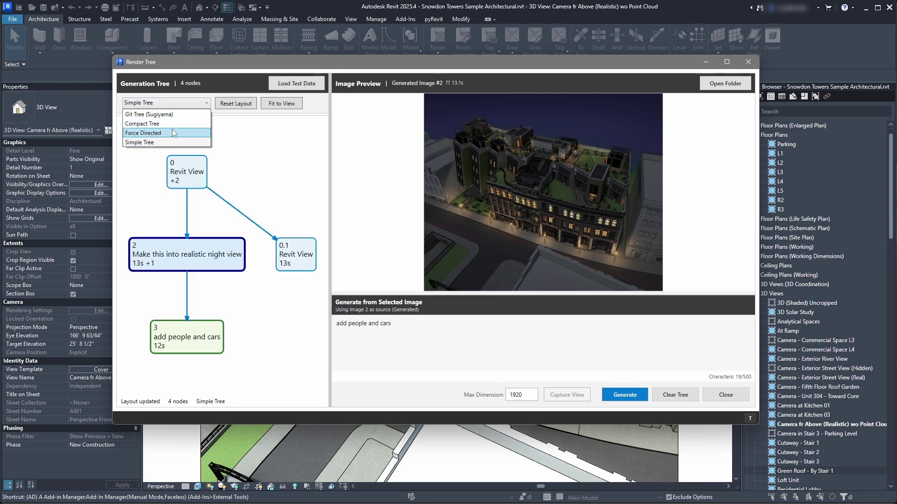
click(168, 133)
click(174, 105)
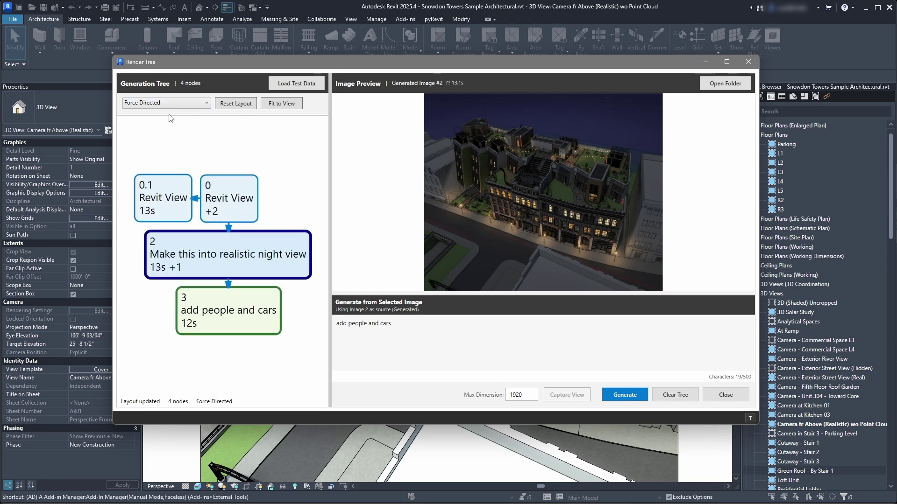
click(172, 114)
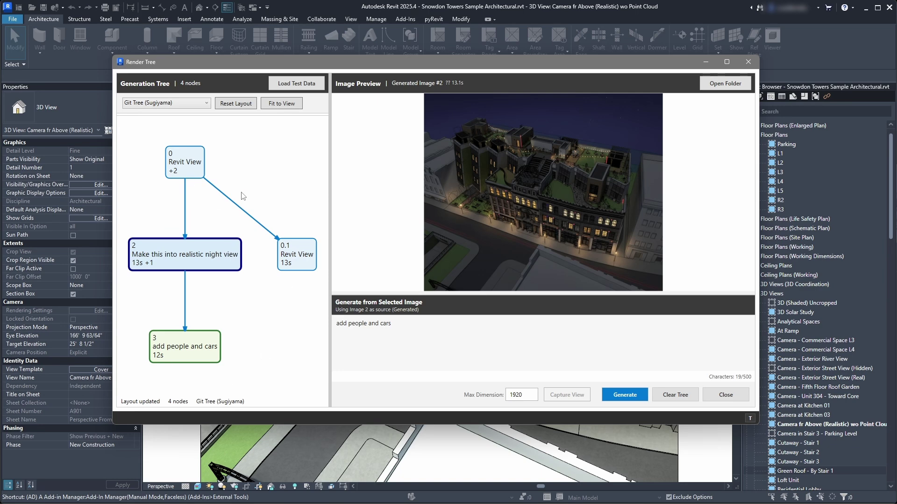
click(172, 104)
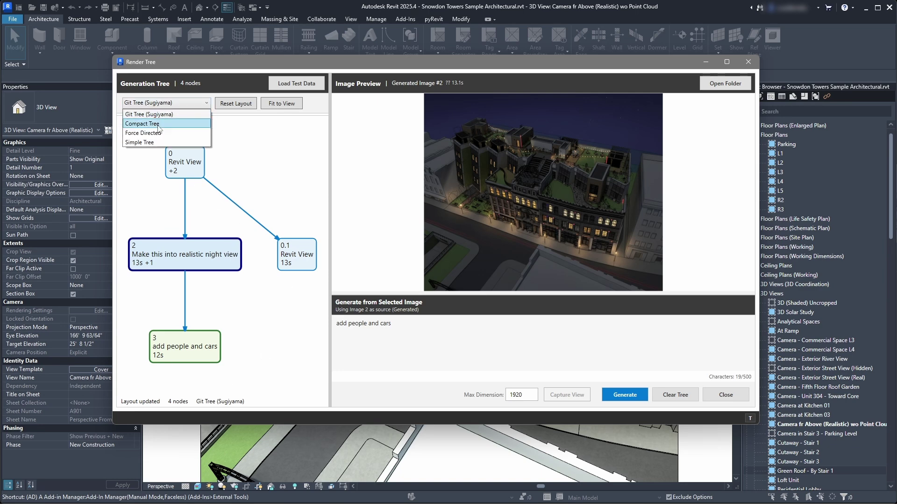
click(160, 123)
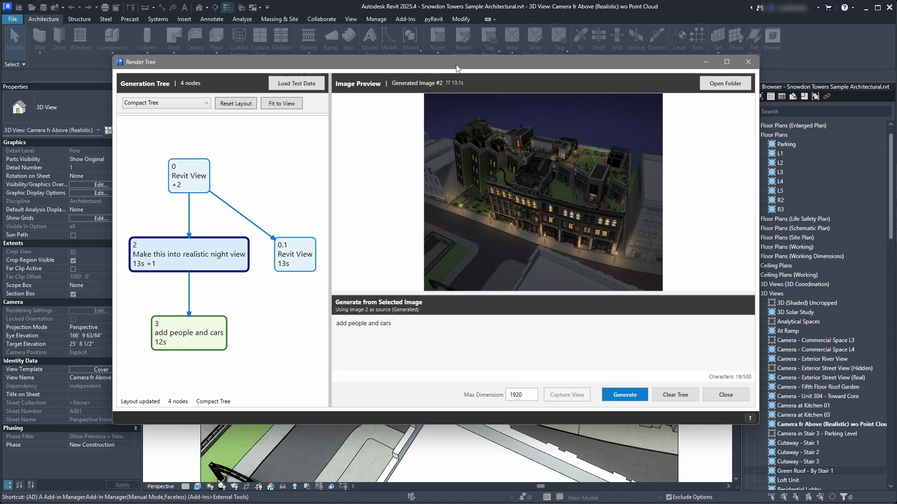
Step: Reposition the Render Tree window and open the Replicate API token settings
drag(456, 67, 434, 73)
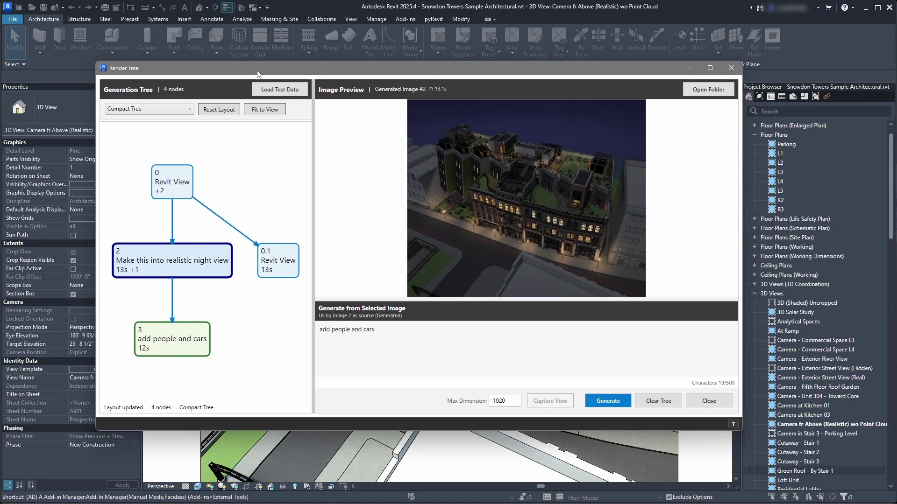
drag(258, 74, 255, 80)
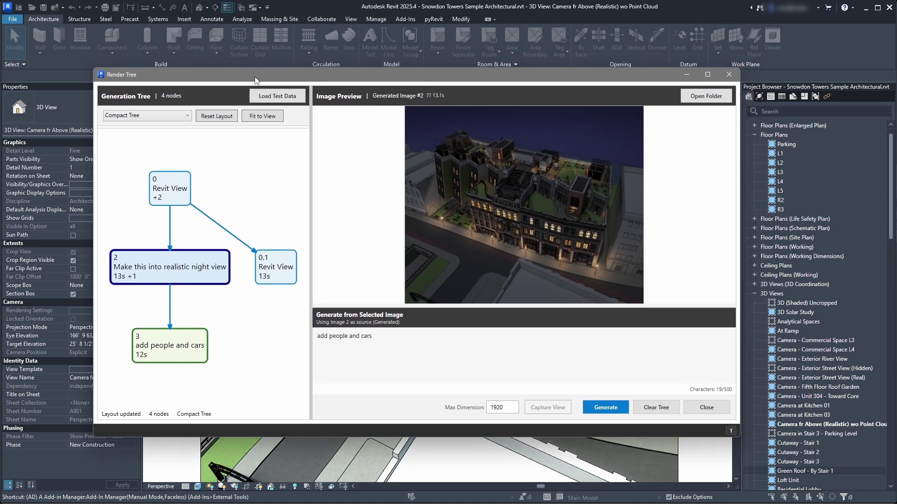
click(731, 431)
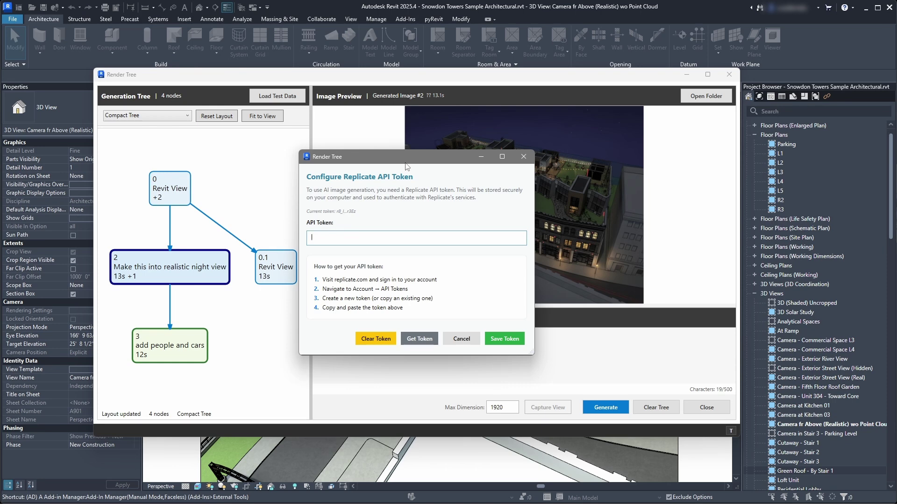
Step: Use Get Token to open Replicate's API tokens page in the browser
click(413, 344)
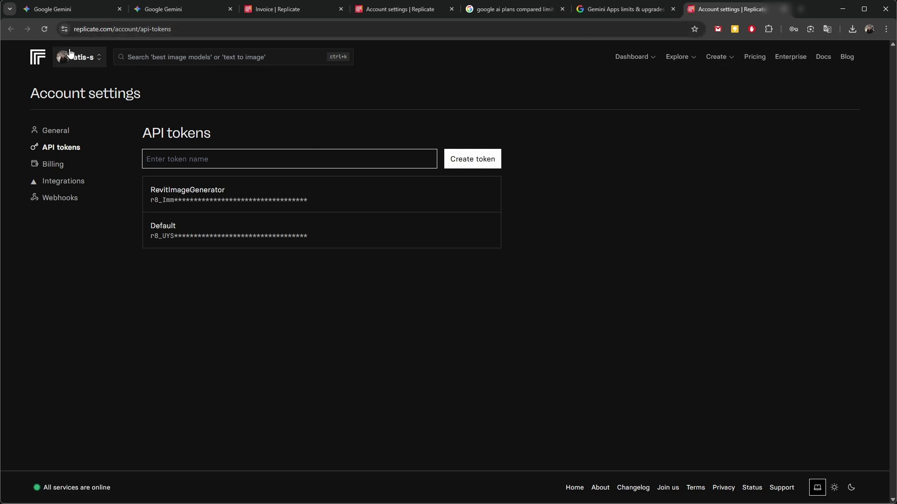
drag(90, 29, 95, 29)
click(117, 28)
click(638, 273)
click(37, 57)
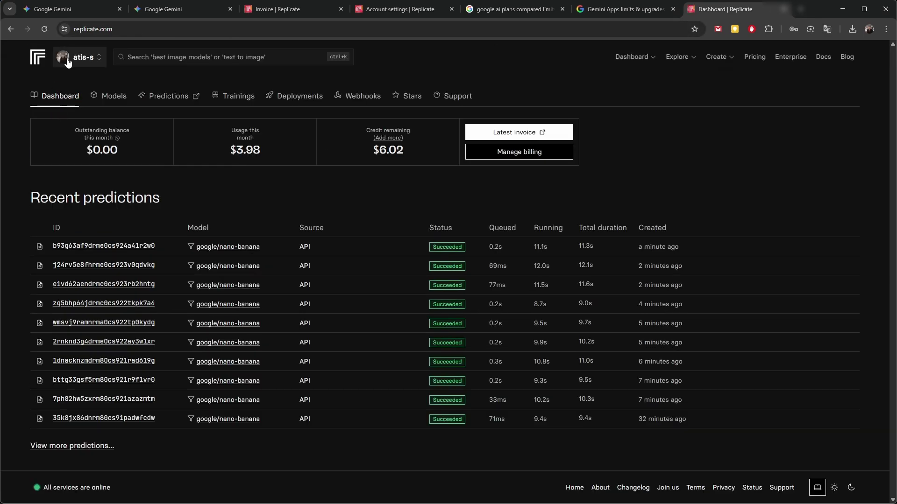
click(79, 57)
click(62, 87)
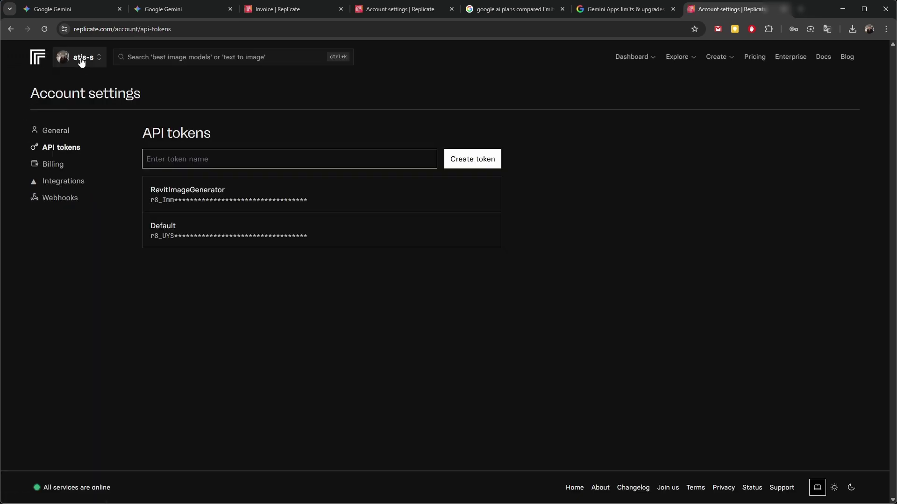
click(81, 62)
click(59, 101)
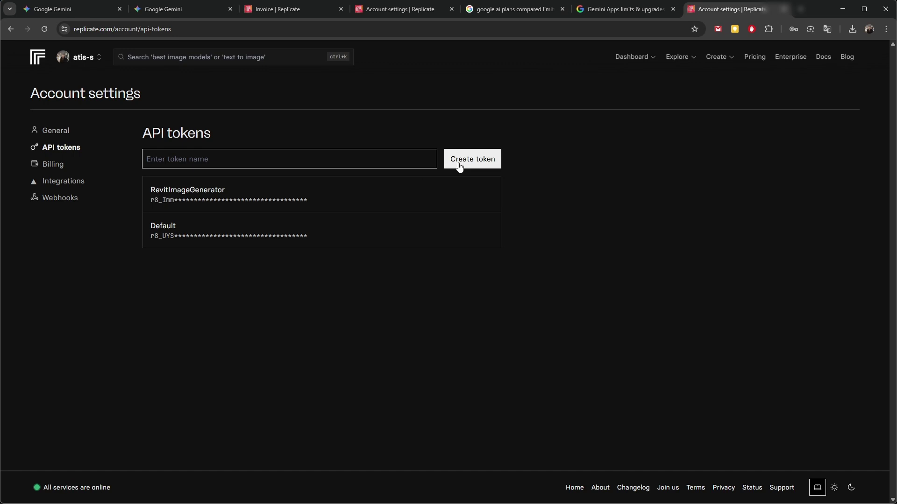
Step: Create a new Replicate API token named 'Render Tree'
click(452, 160)
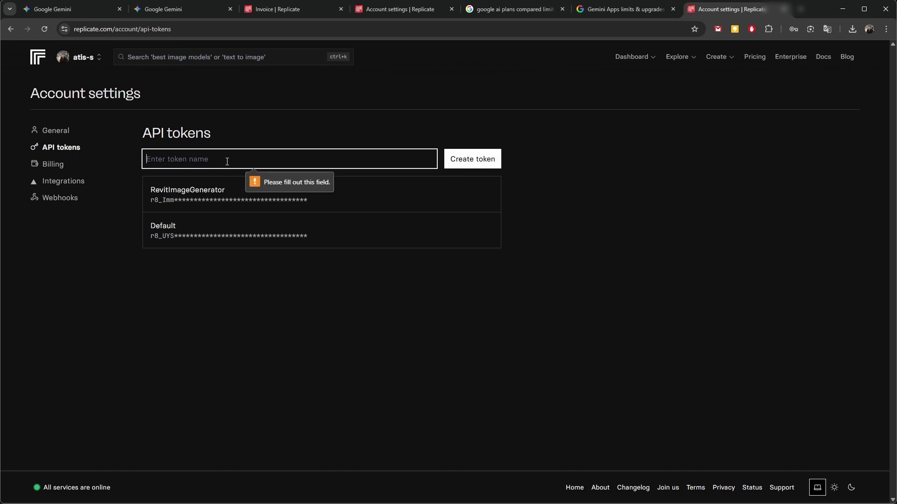
text(Render Tree)
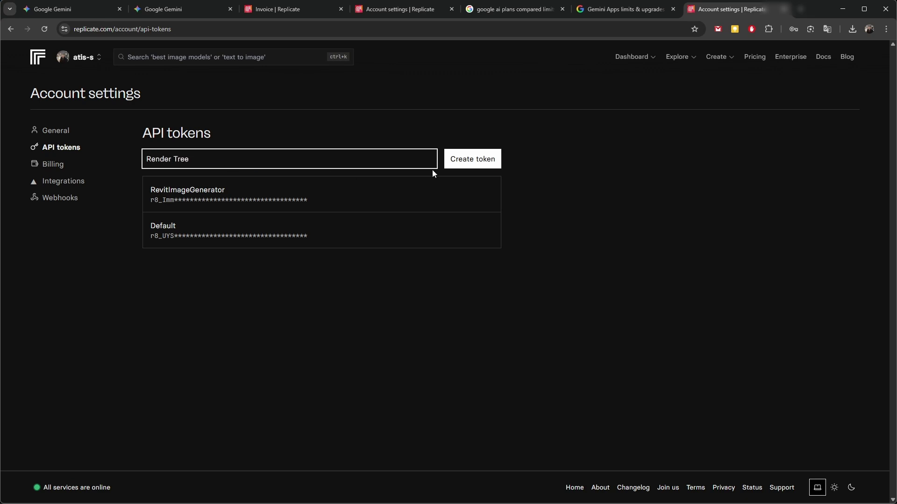
click(446, 155)
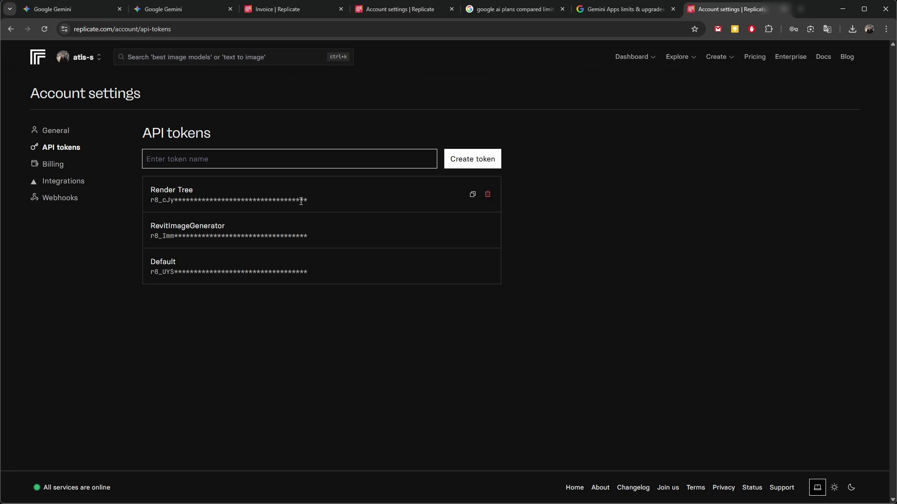
mouse_move(291, 200)
mouse_down()
mouse_move(199, 200)
mouse_move(292, 201)
mouse_up()
click(179, 202)
click(292, 201)
key(alt+Tab)
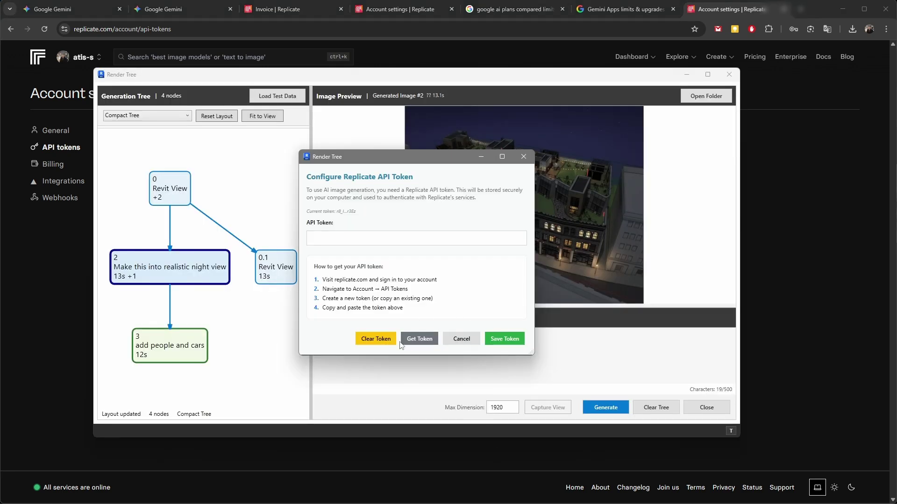
Step: Clear the add-in's saved API token and relaunch Render Tree with the AD shortcut
click(375, 339)
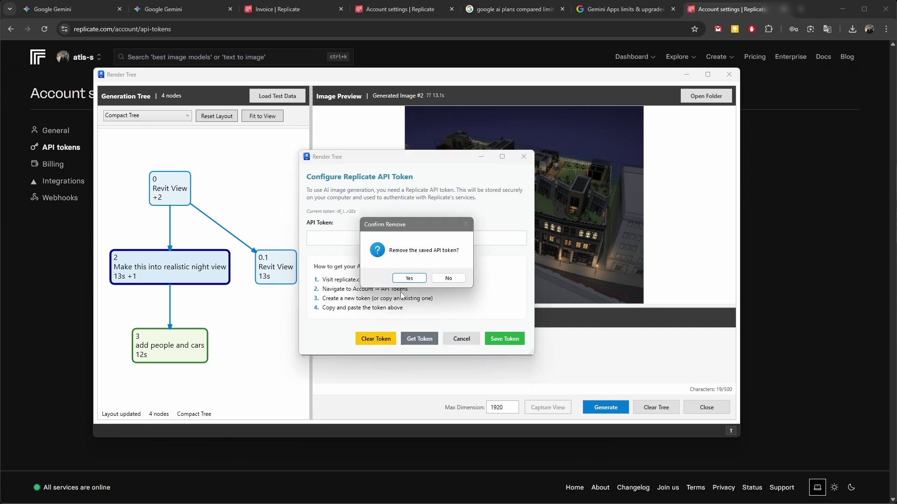
click(409, 278)
click(446, 278)
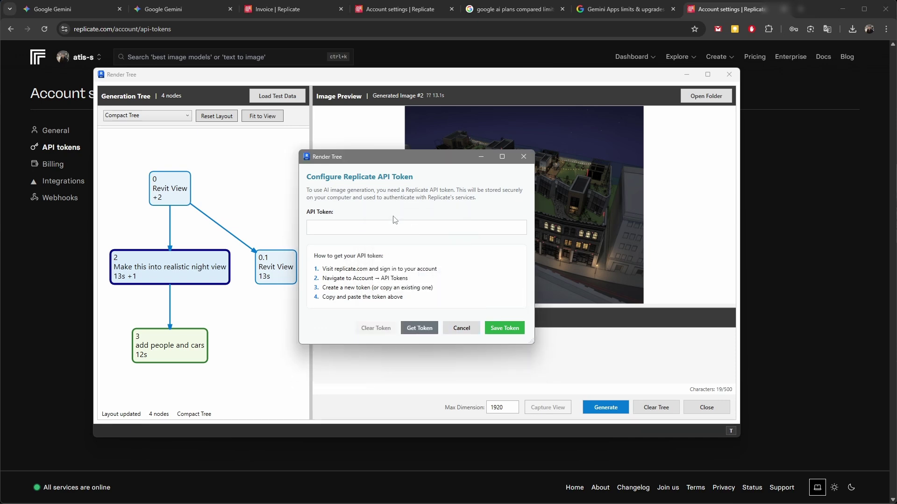
click(461, 329)
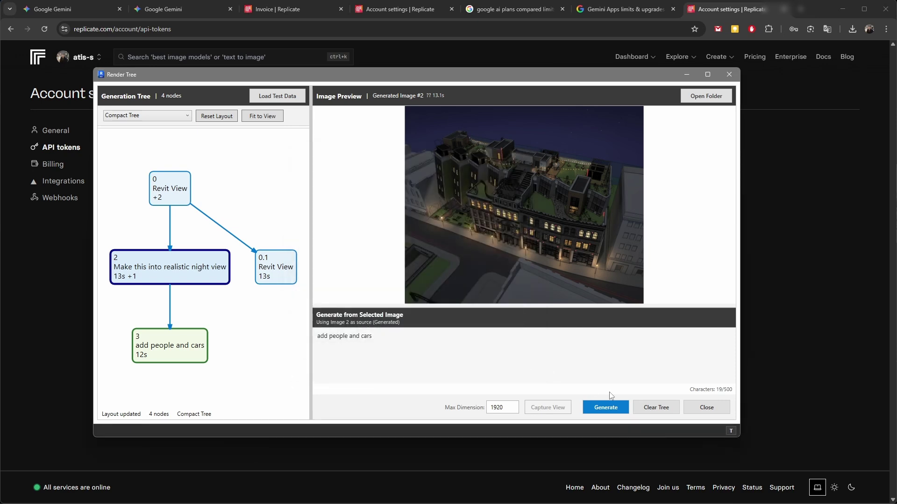
click(705, 408)
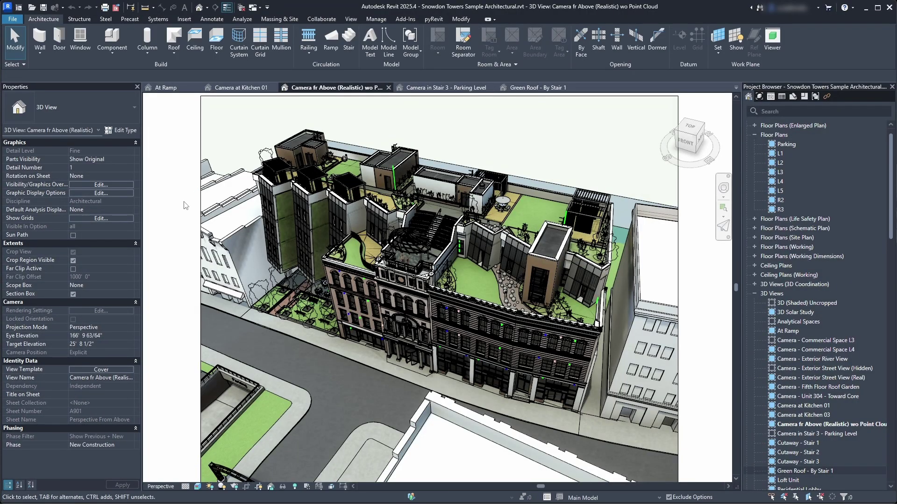
key(a)
key(d)
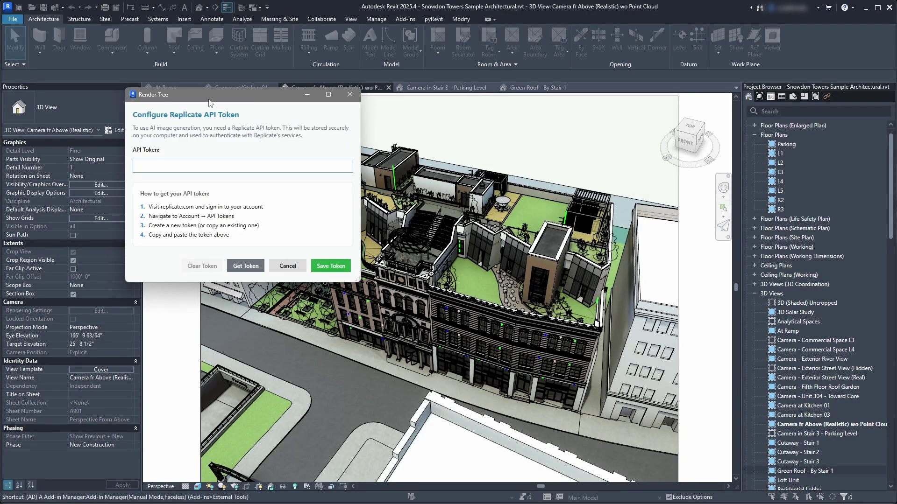
drag(210, 100, 371, 140)
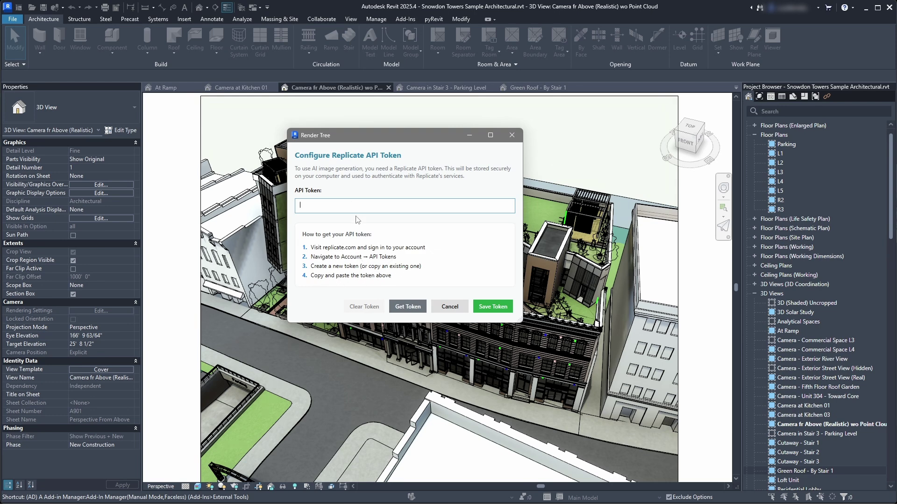
Step: Copy the new Render Tree token from Replicate, paste it into API Token and save
mouse_move(280, 502)
click(290, 468)
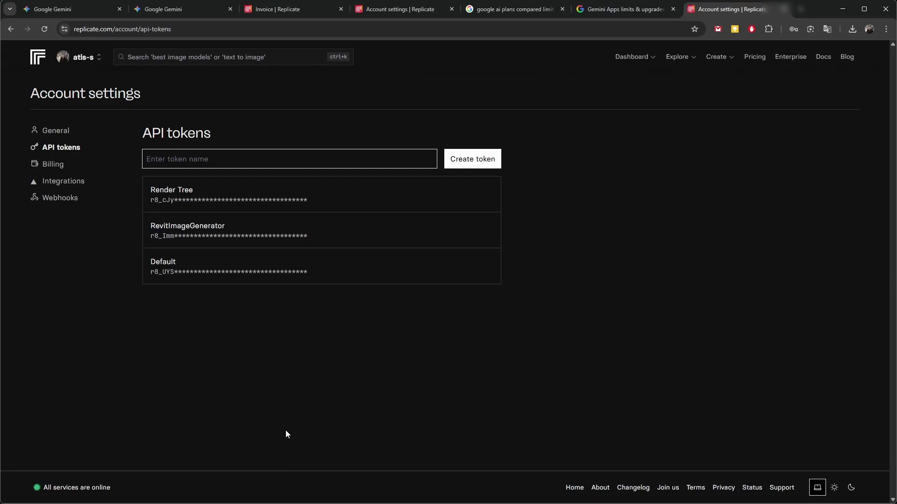
click(472, 194)
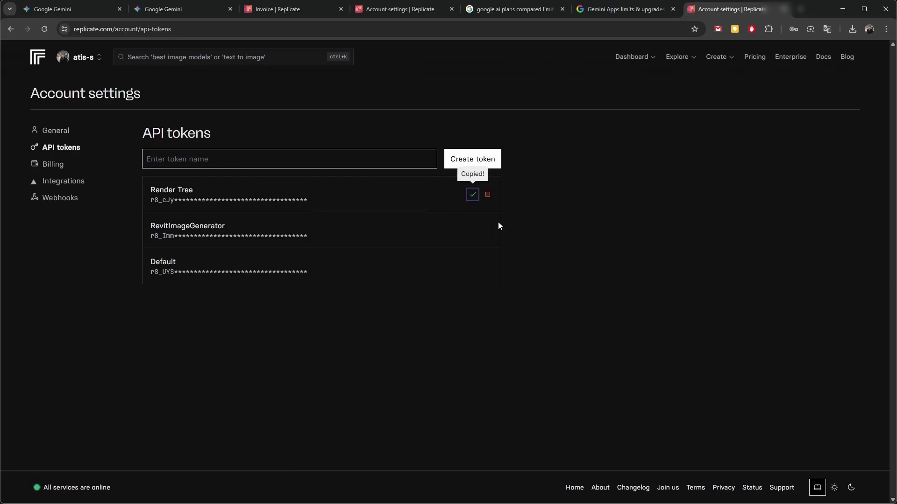
key(alt+Tab)
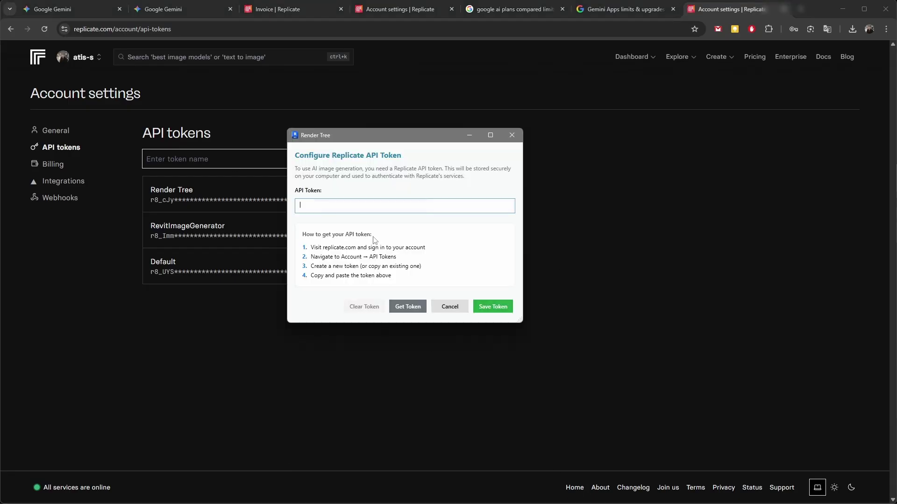
key(ctrl+v)
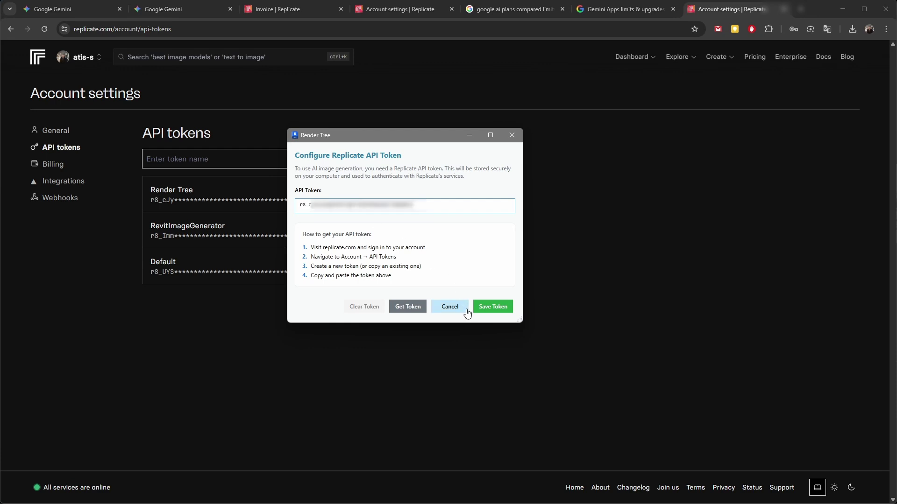
click(488, 307)
click(436, 251)
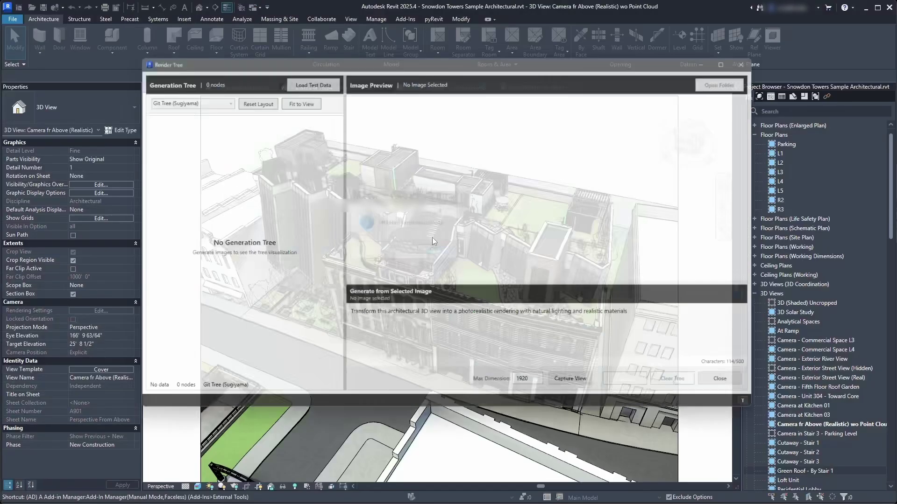
Step: Capture the 3D view as root, generate node 1 with the default prompt, and preview it
click(567, 390)
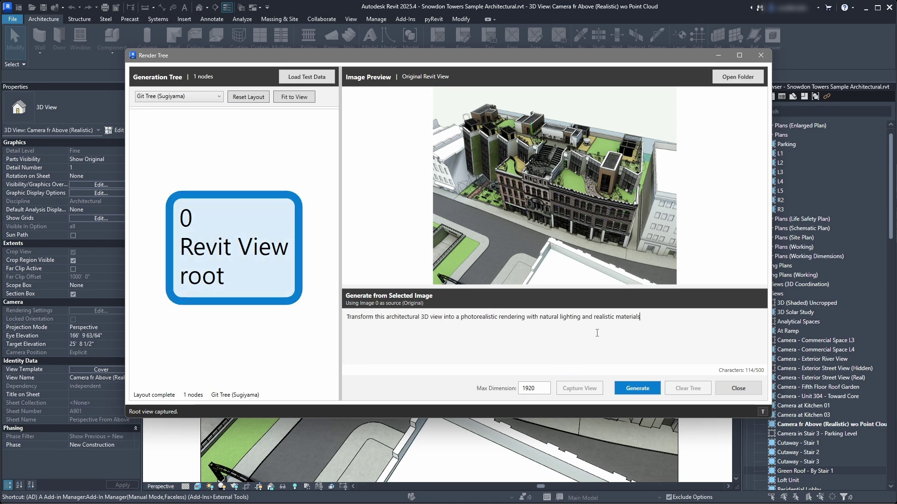
click(640, 388)
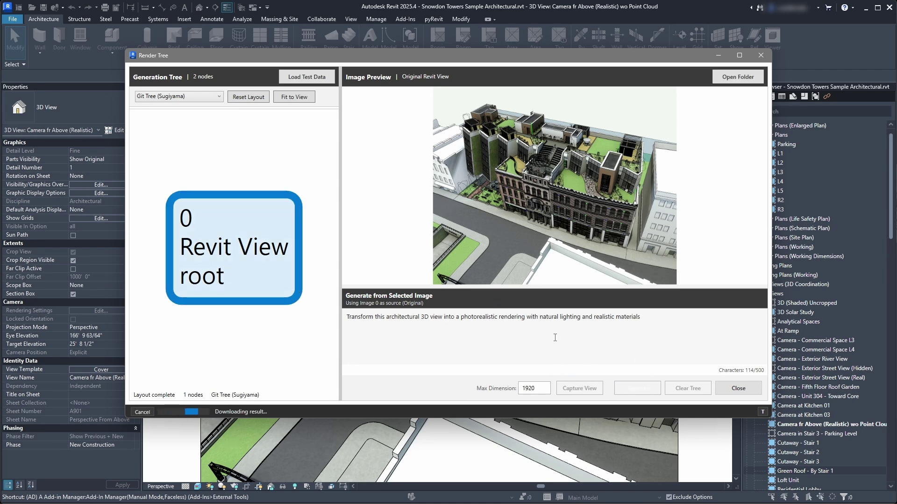
click(261, 312)
click(244, 199)
click(250, 299)
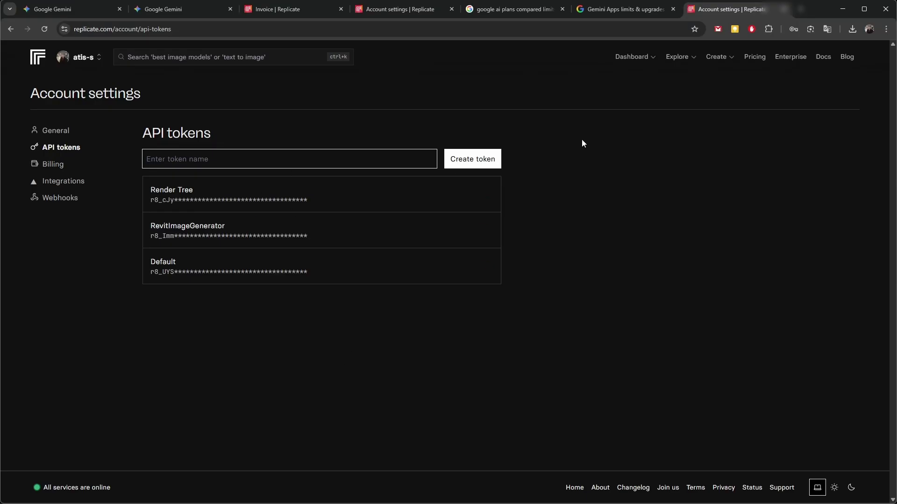
Step: Check Replicate billing: $4.02 used this month, $5.98 credit left after viewing Add credit
click(52, 165)
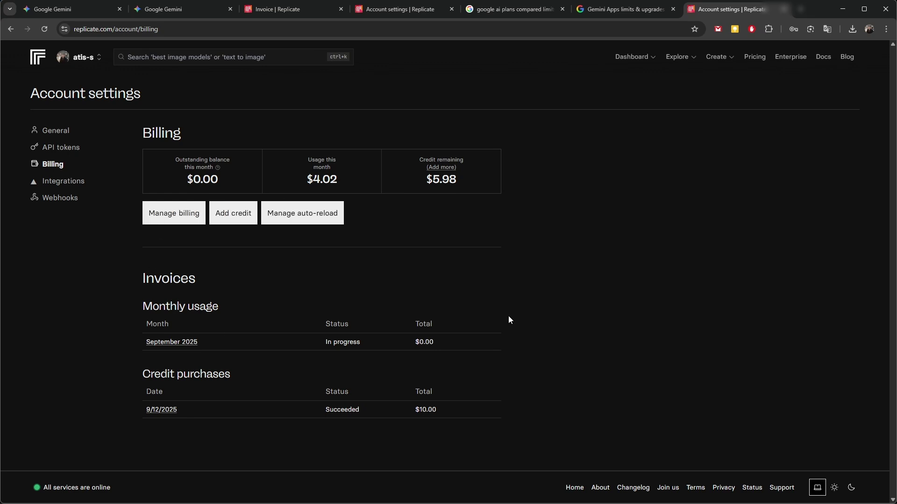
click(60, 149)
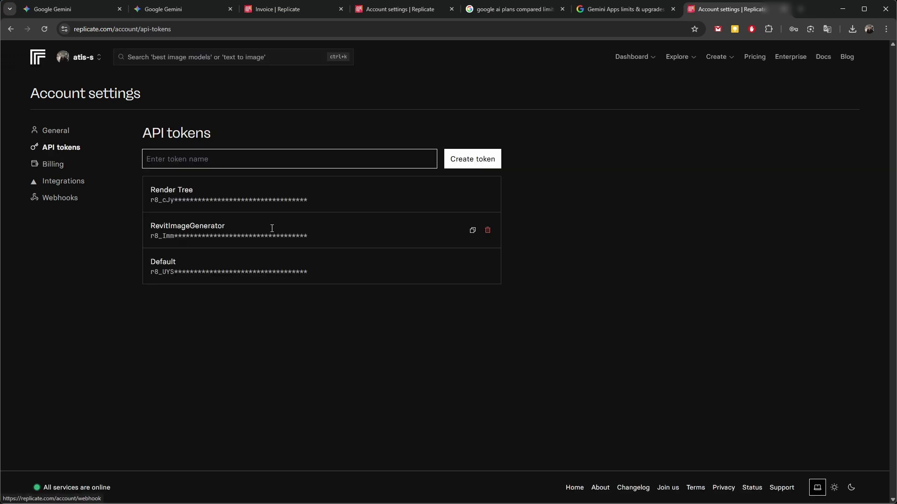
click(63, 165)
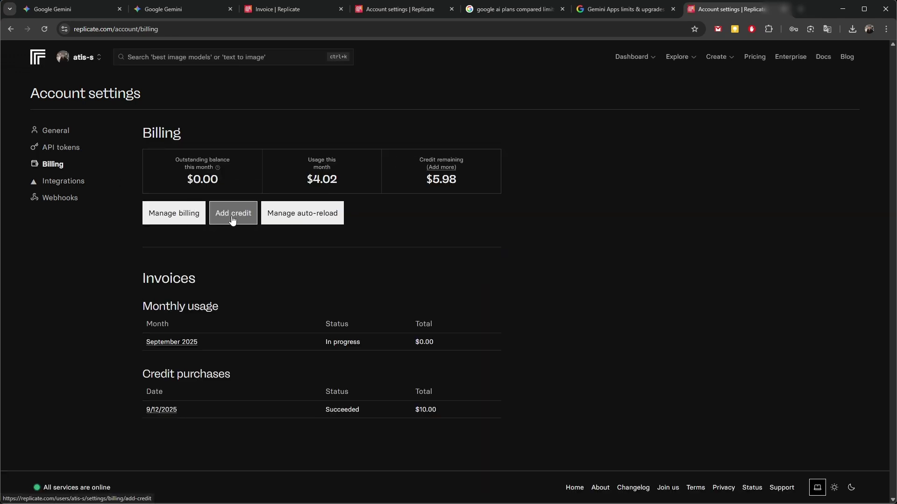
click(235, 224)
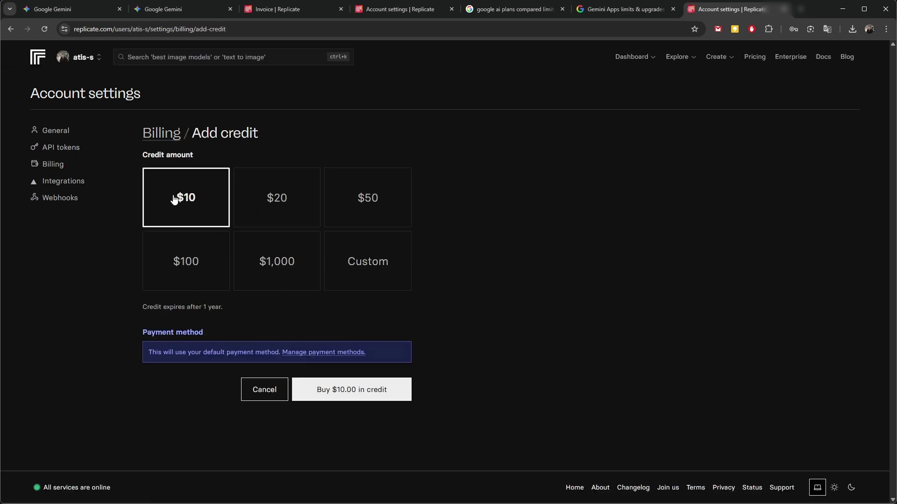
key(alt+Left)
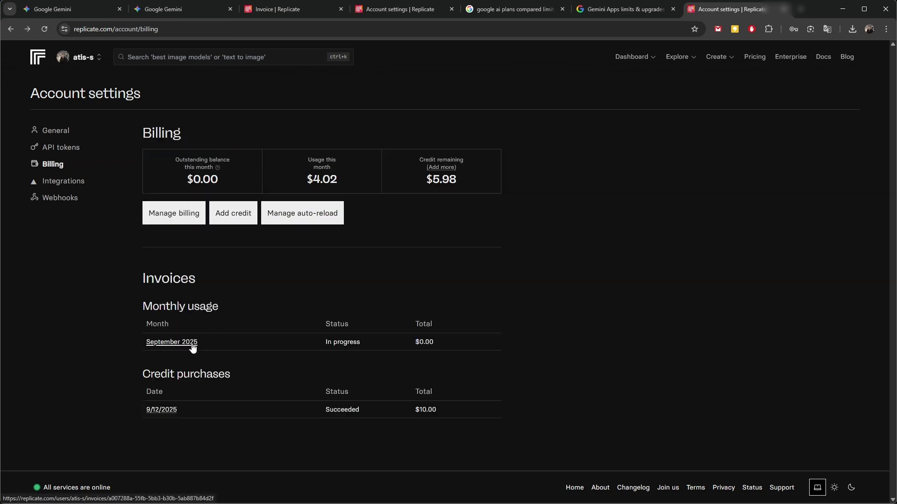
click(172, 342)
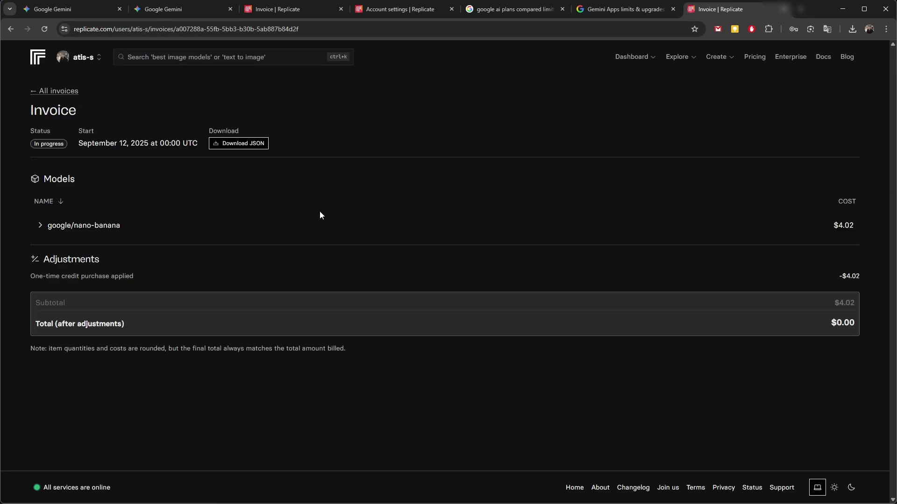
click(37, 226)
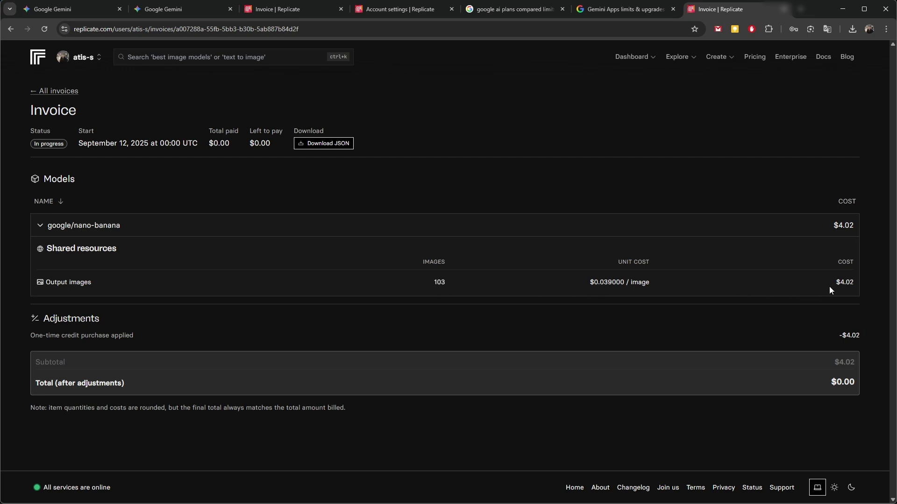
click(853, 283)
drag(610, 284, 606, 285)
double_click(606, 284)
click(600, 283)
triple_click(609, 281)
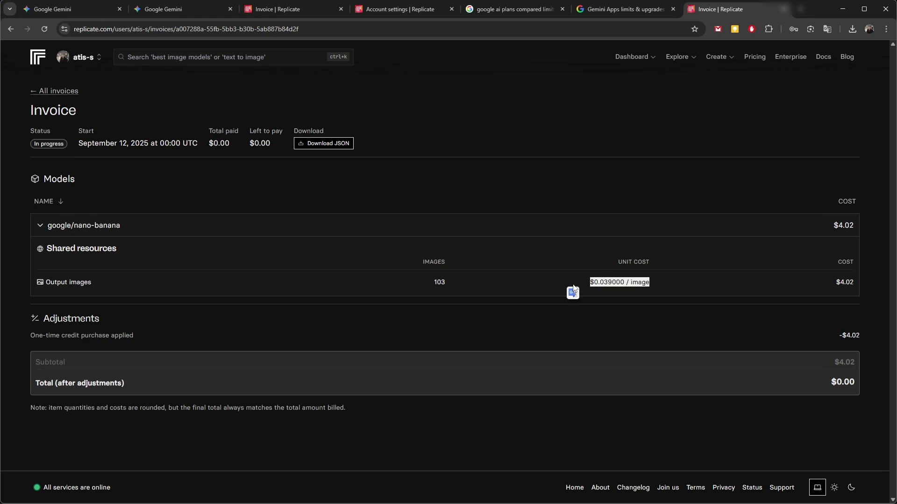
click(555, 205)
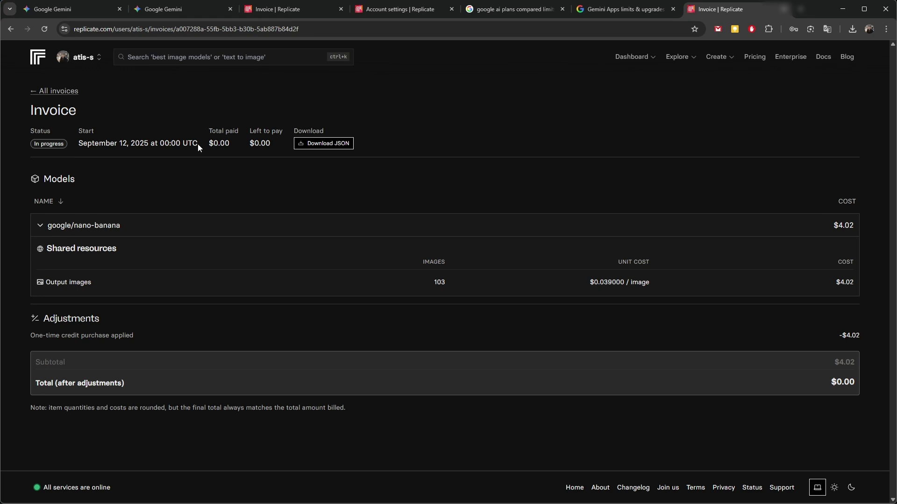
click(80, 227)
click(81, 230)
Step: Return to the Replicate dashboard and open the Models page
click(76, 57)
click(37, 57)
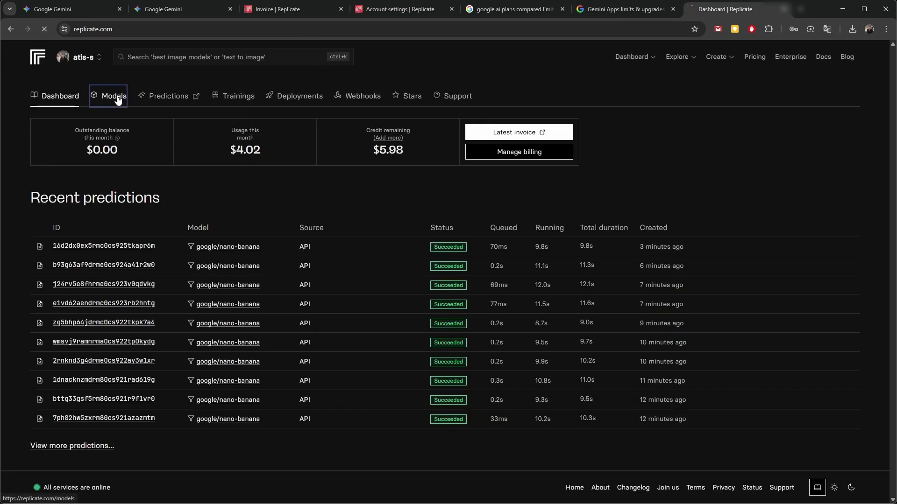
click(113, 95)
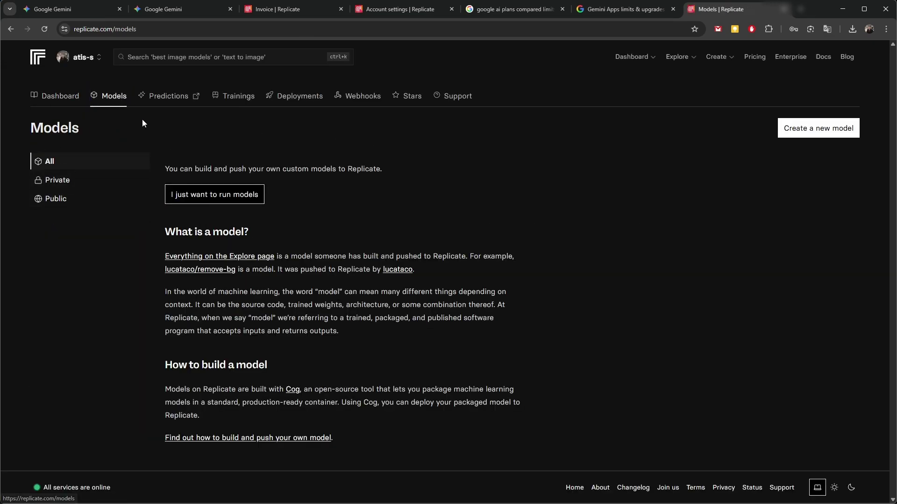
Step: Browse the runnable models under 'I just want to run models', then go back twice
click(222, 200)
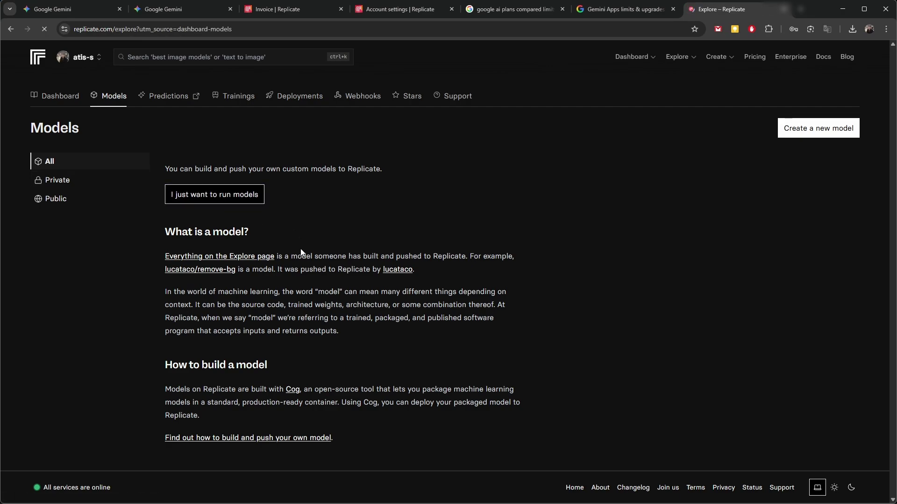
scroll(285, 275, down, 3)
scroll(285, 276, down, 7)
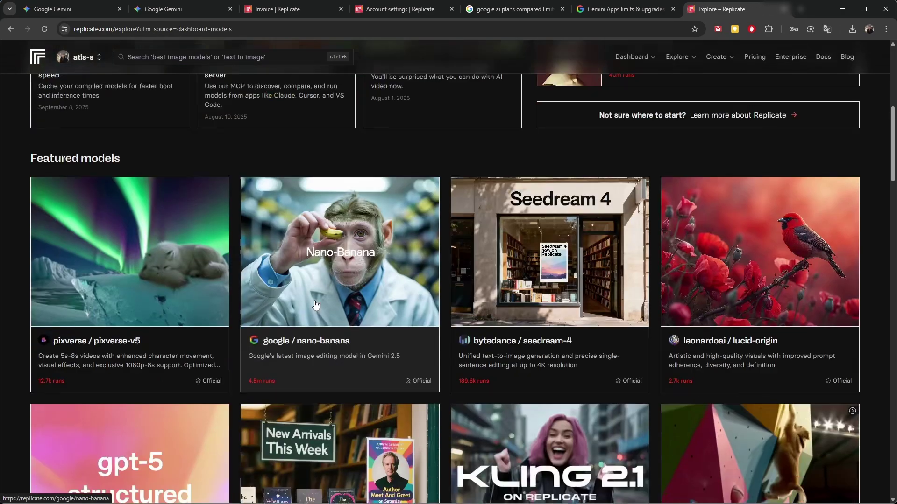
scroll(320, 358, down, 2)
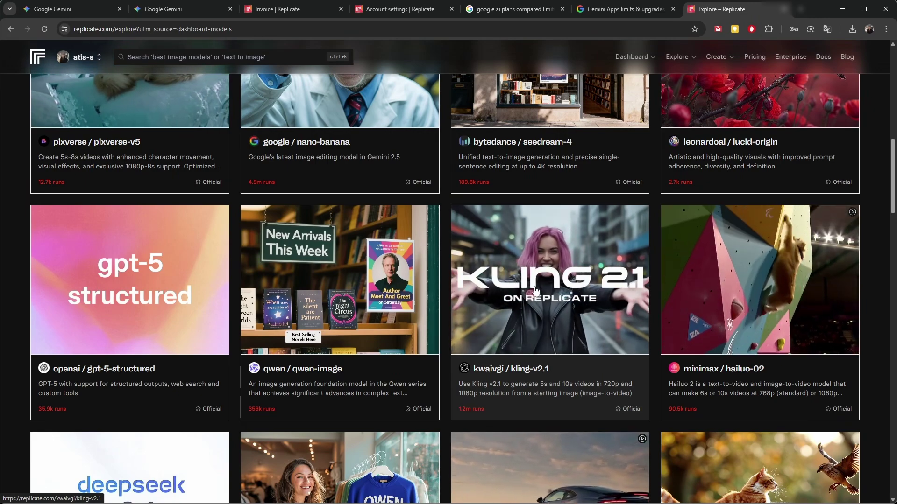
scroll(535, 279, down, 6)
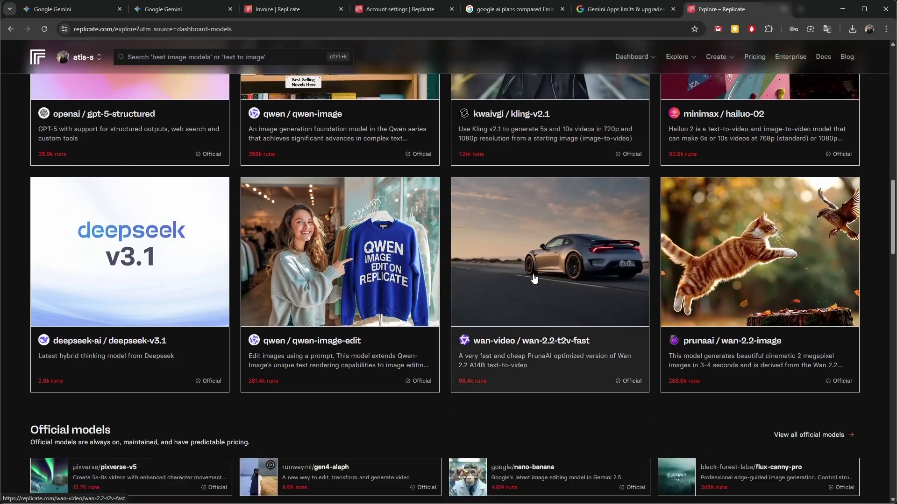
scroll(292, 267, up, 6)
key(alt+Left)
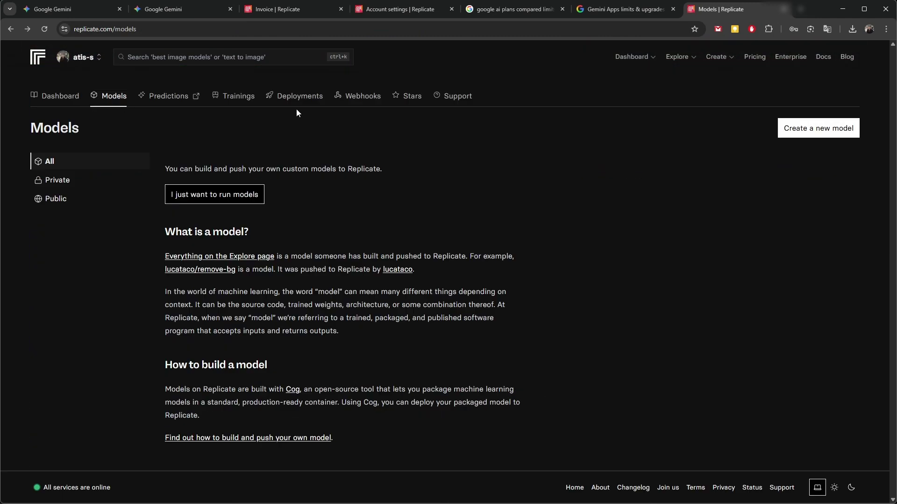
key(alt+Left)
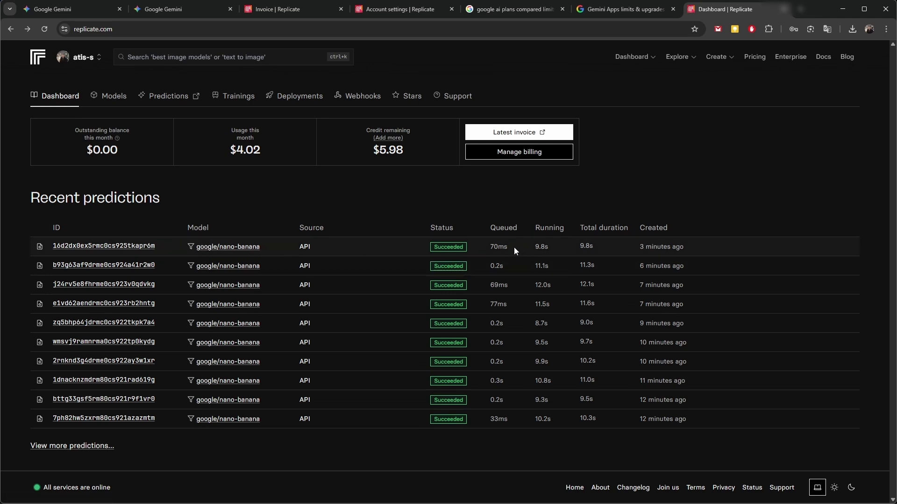
click(103, 247)
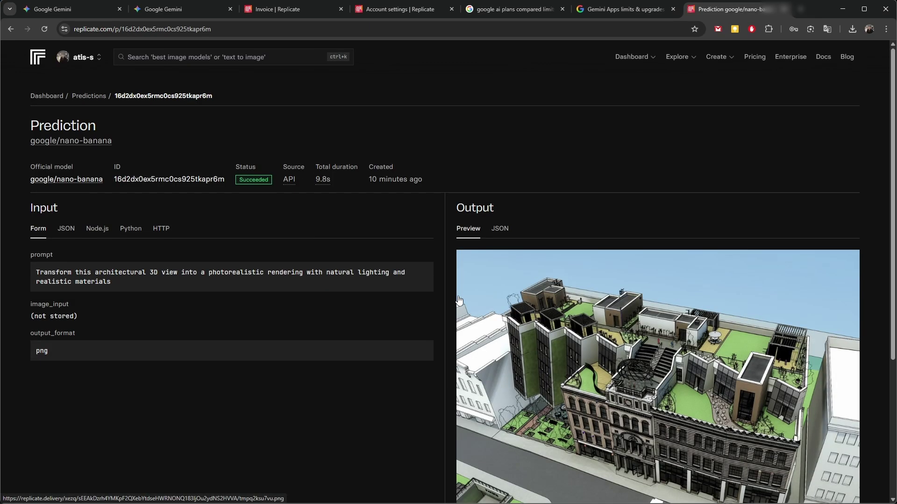
scroll(458, 300, down, 3)
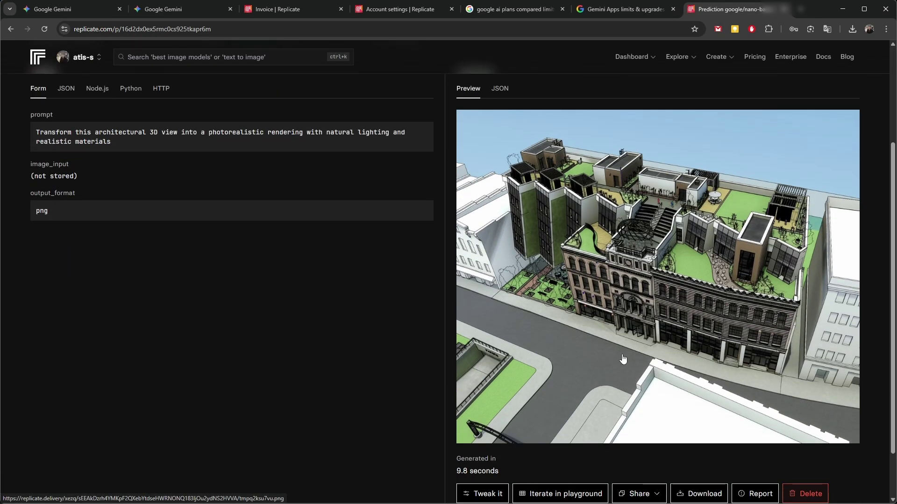
scroll(623, 359, down, 2)
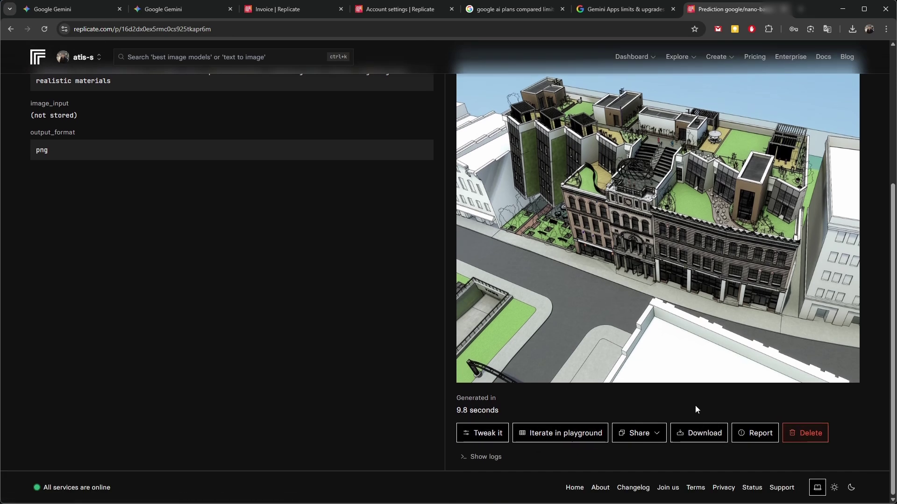
scroll(667, 351, up, 3)
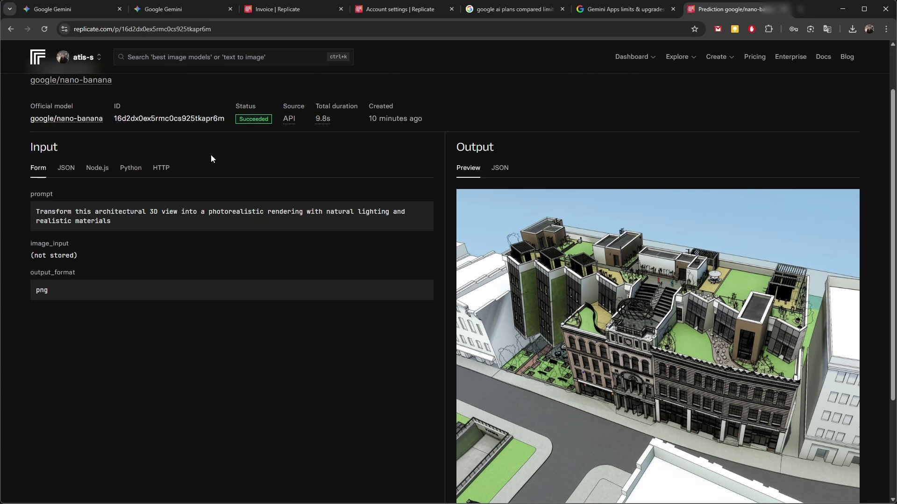
key(alt+Left)
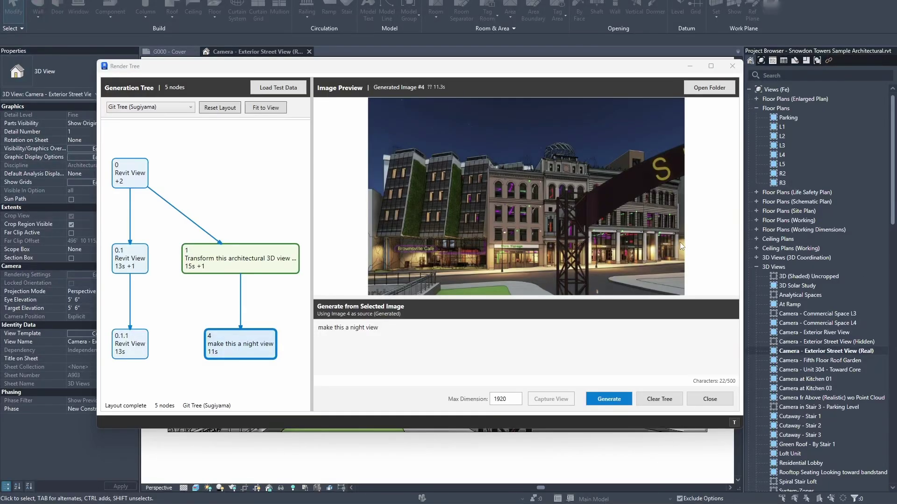
click(414, 71)
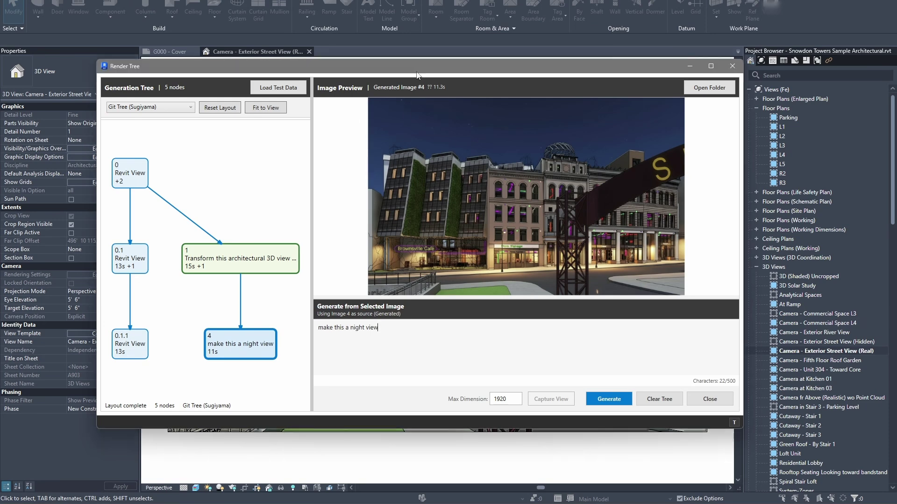
click(138, 267)
click(231, 268)
click(132, 267)
click(228, 270)
click(235, 351)
click(128, 345)
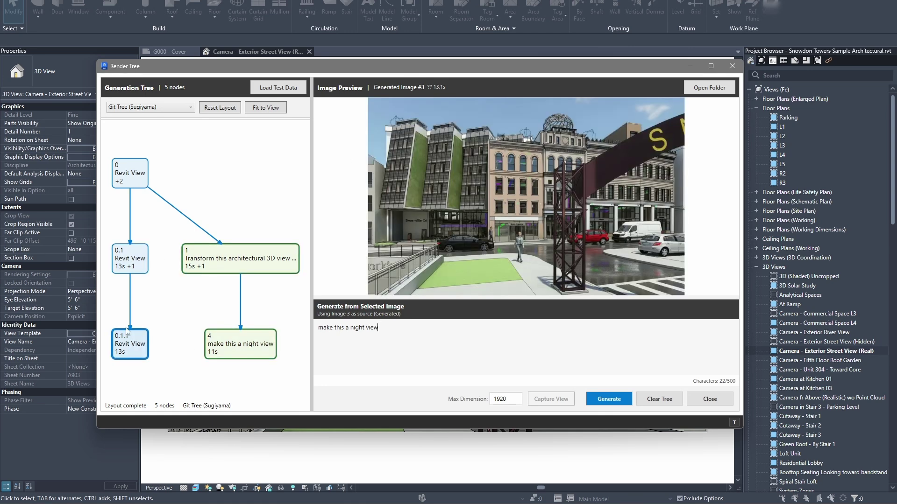
click(233, 351)
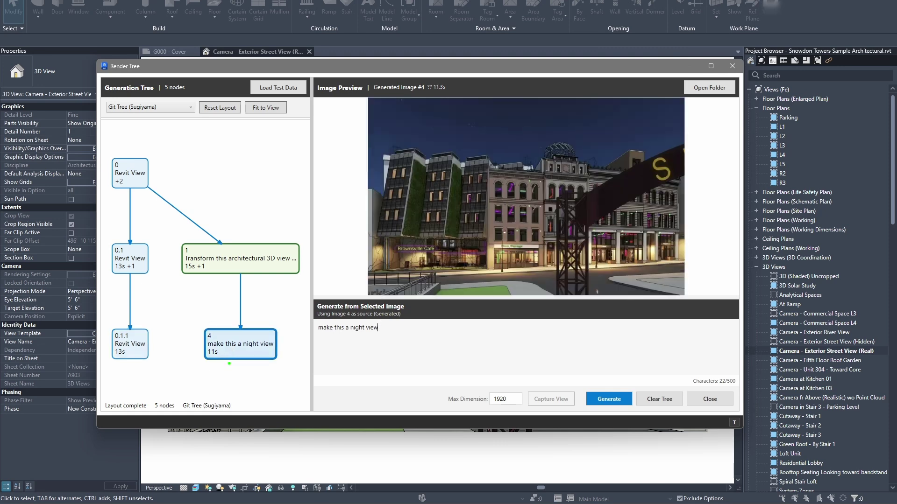
drag(235, 363, 192, 376)
mouse_move(141, 362)
mouse_down()
mouse_move(179, 377)
mouse_move(186, 400)
mouse_up()
Step: Rearrange the five-node Generation Tree on the canvas and preview Generated Image #1 from node 1
scroll(262, 298, down, 3)
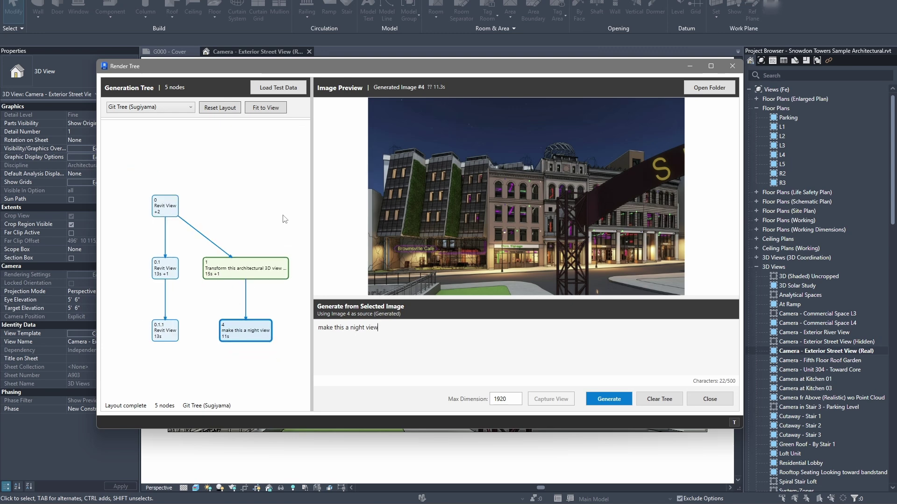
drag(284, 230, 213, 213)
click(208, 262)
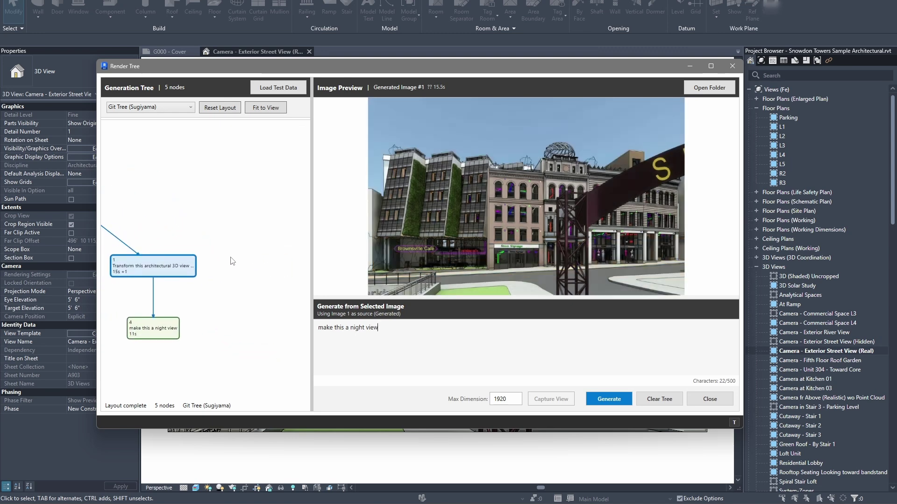
drag(231, 255, 270, 275)
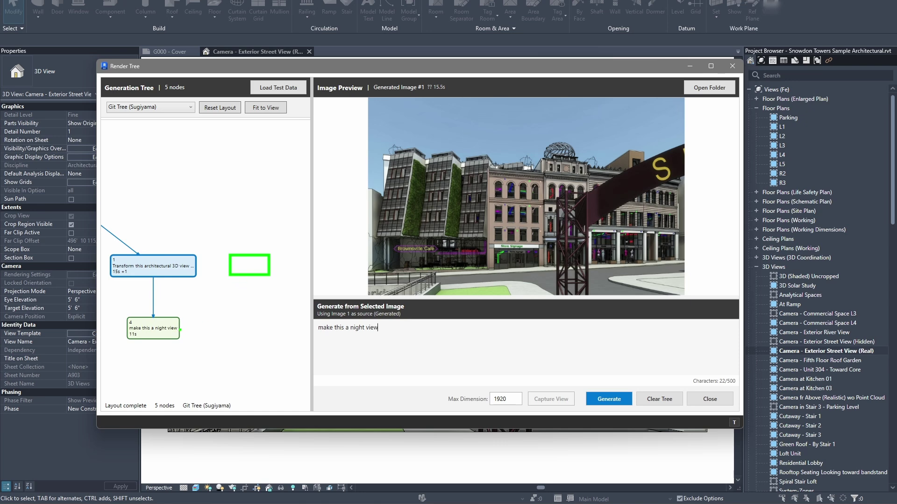
drag(121, 311, 227, 366)
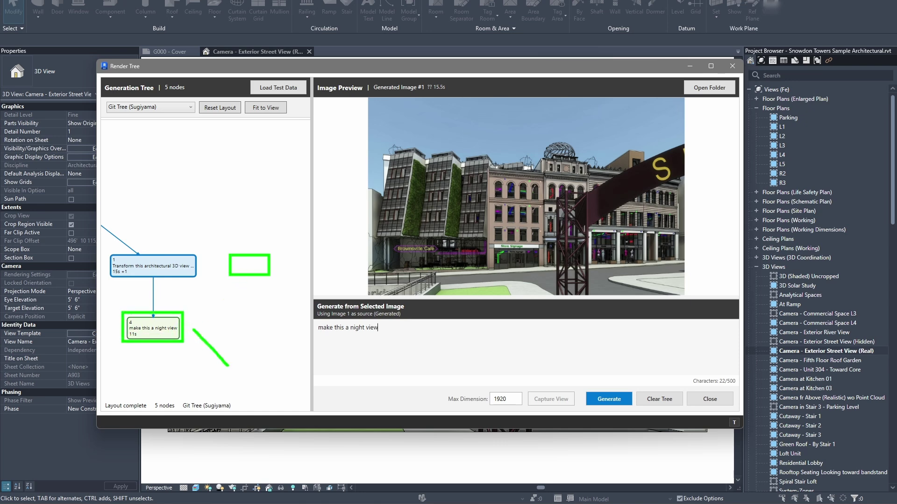
mouse_move(243, 288)
mouse_down()
mouse_move(230, 365)
mouse_move(248, 394)
mouse_up()
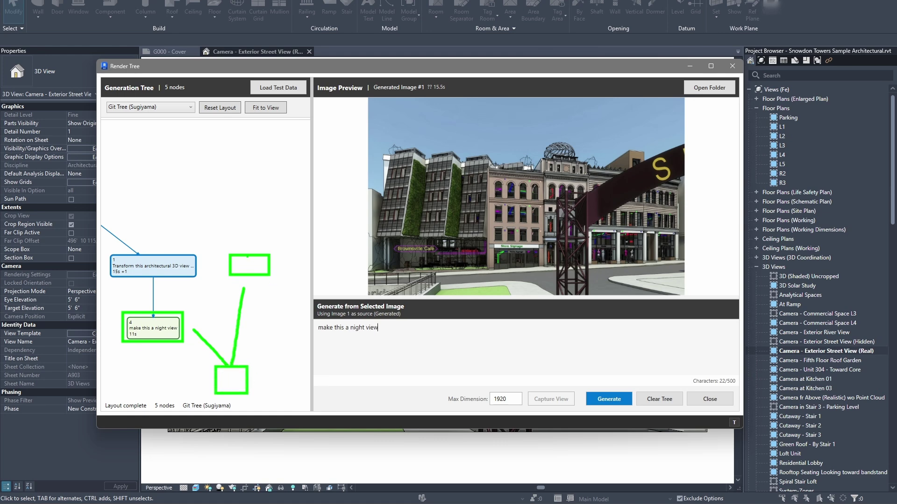
key(Escape)
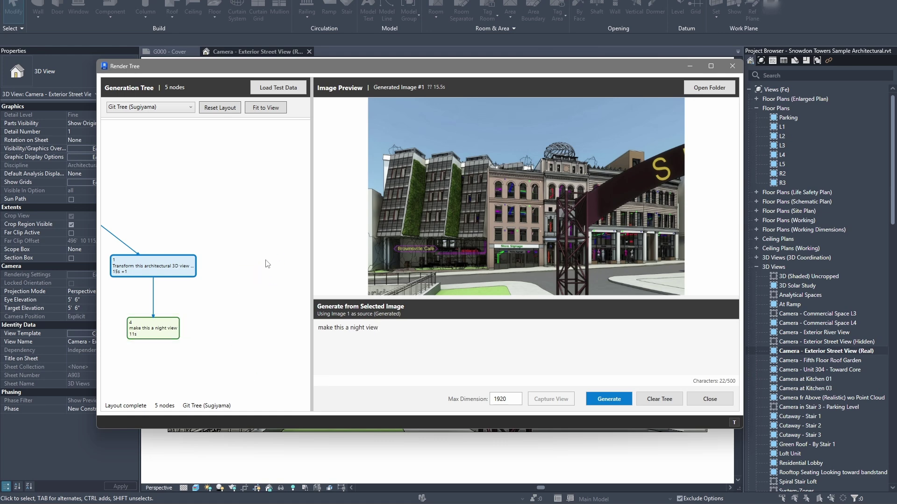
scroll(268, 265, down, 3)
scroll(211, 244, up, 5)
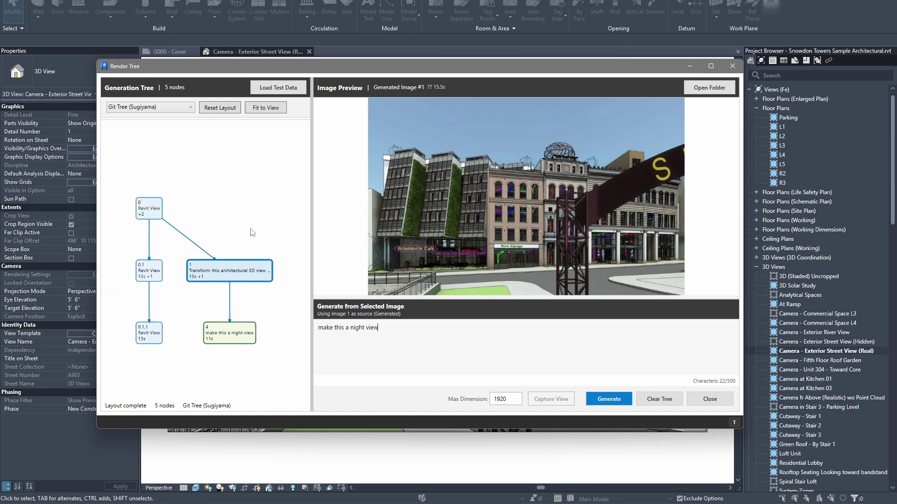
drag(214, 232, 221, 219)
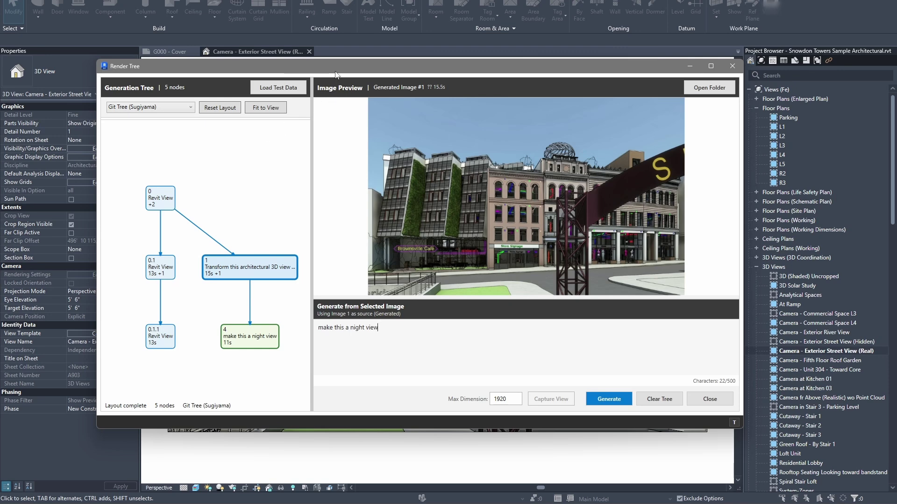
drag(336, 71, 333, 71)
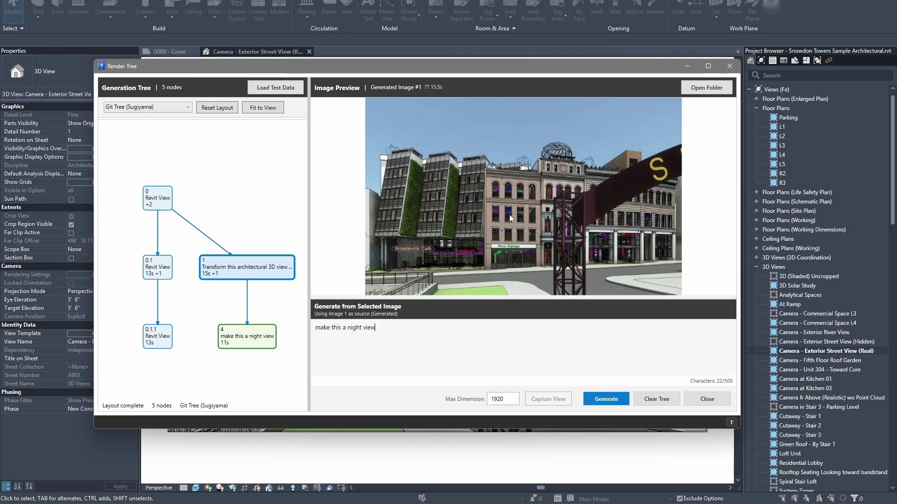
drag(392, 68, 385, 72)
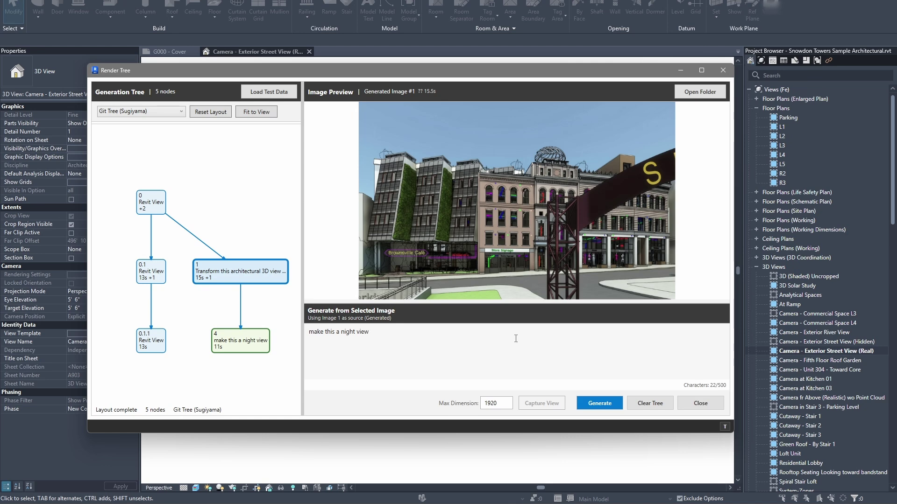
drag(214, 75, 209, 75)
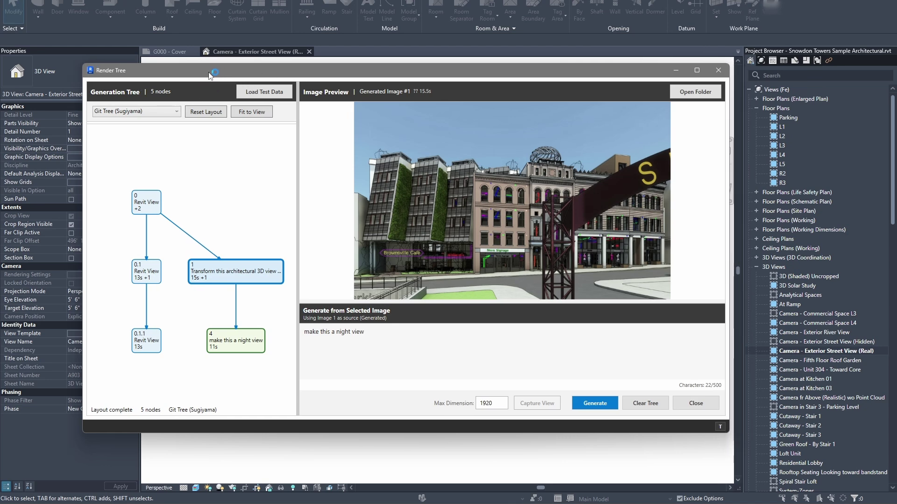